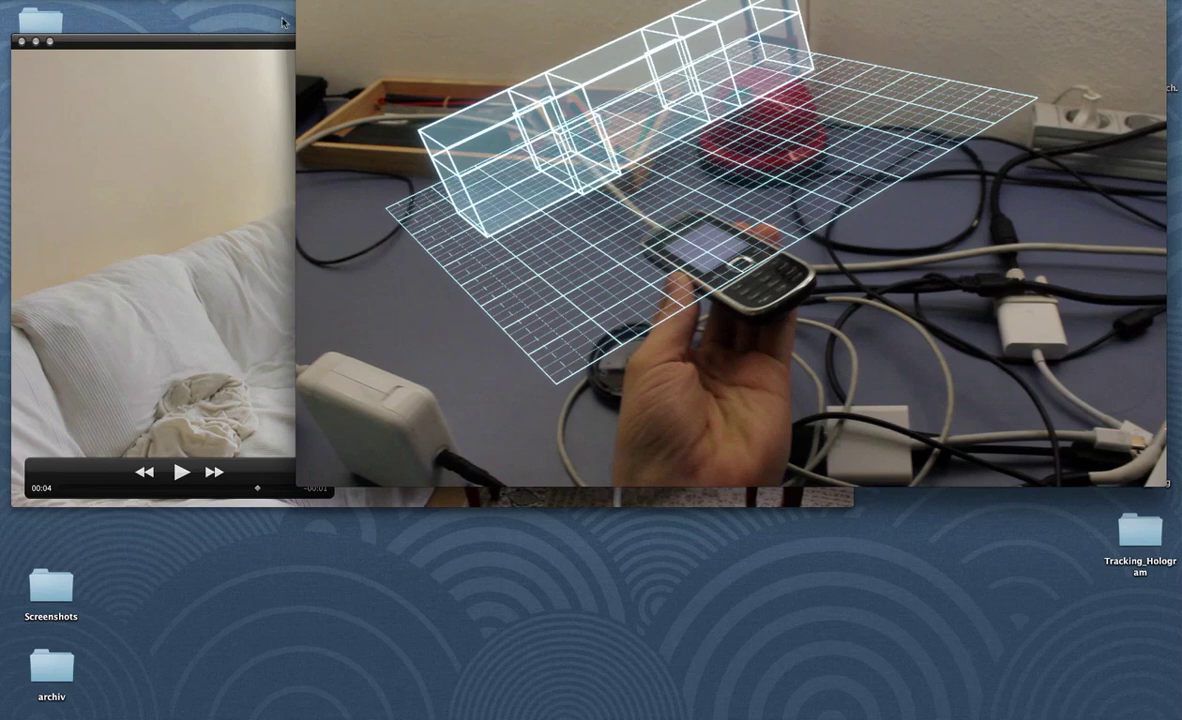
Play the living-room clip and the phone hologram clip that are open on the desktop.
{"action": "mouse_move", "coordinate": [416, 86]}
{"action": "left_click", "coordinate": [249, 306]}
{"action": "left_click", "coordinate": [1013, 249]}
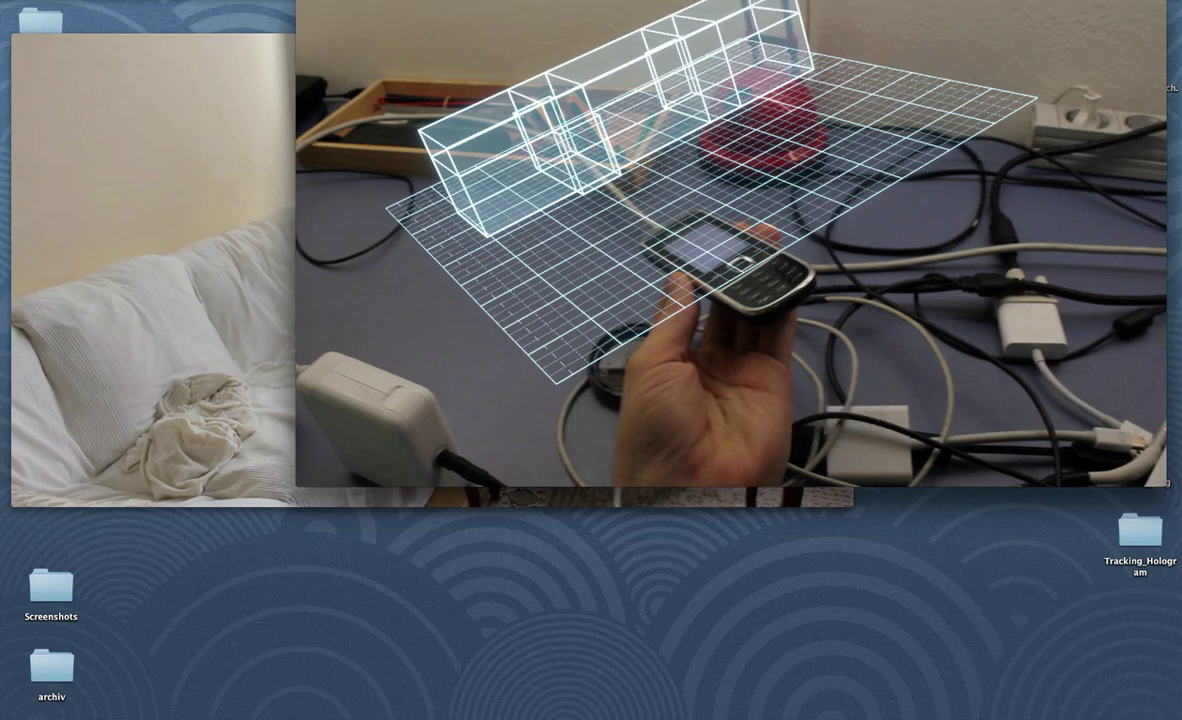
{"action": "mouse_move", "coordinate": [613, 450]}
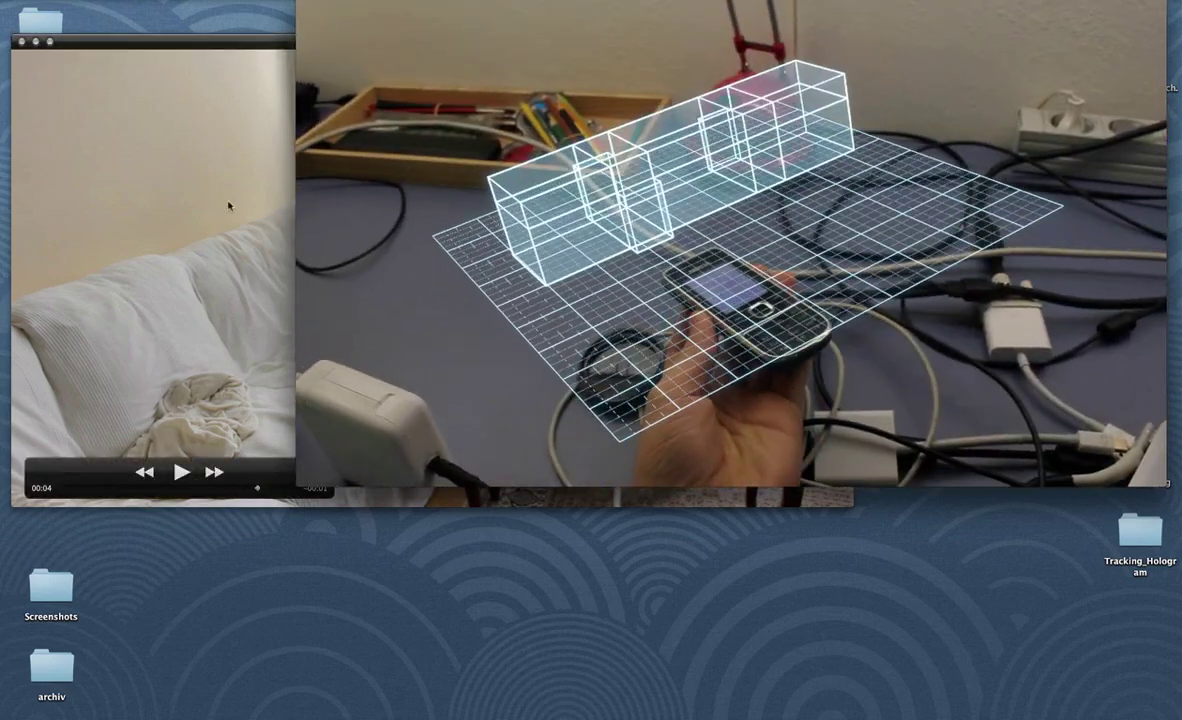
Play render0001-0130.mov and scrub back through its last seconds to examine the composited flag.
{"action": "left_click", "coordinate": [227, 206]}
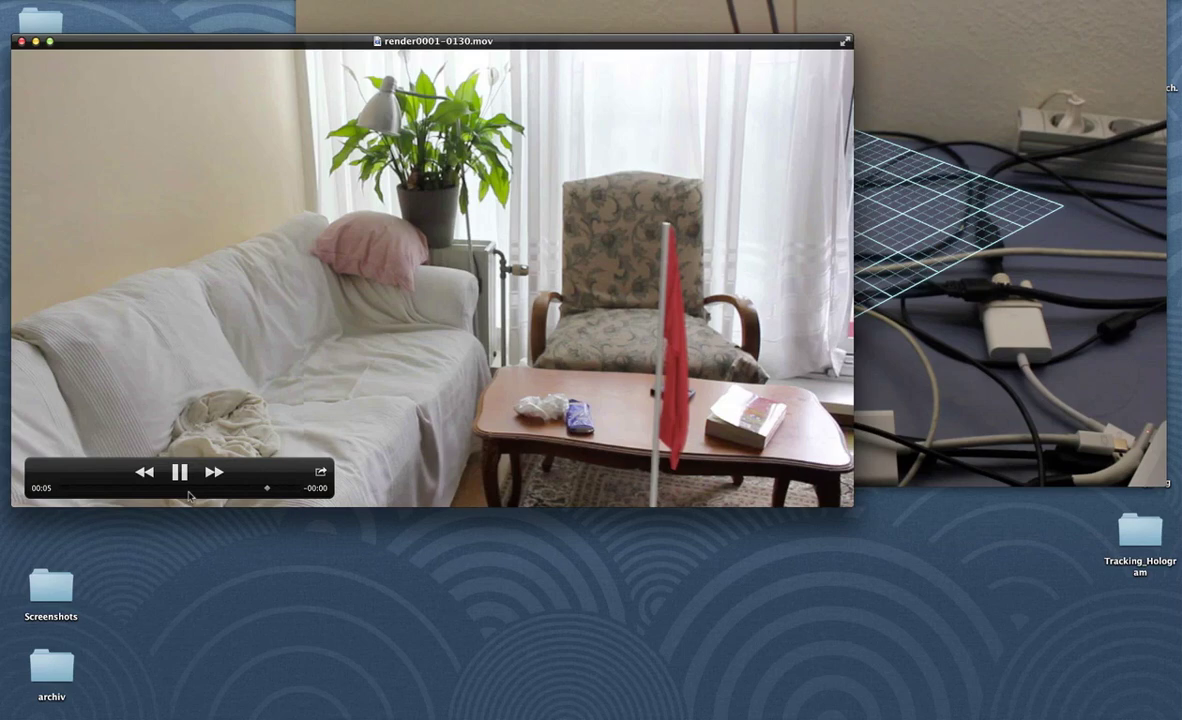
{"action": "left_click", "coordinate": [190, 490]}
{"action": "left_click_drag", "start_coordinate": [190, 491], "coordinate": [232, 488]}
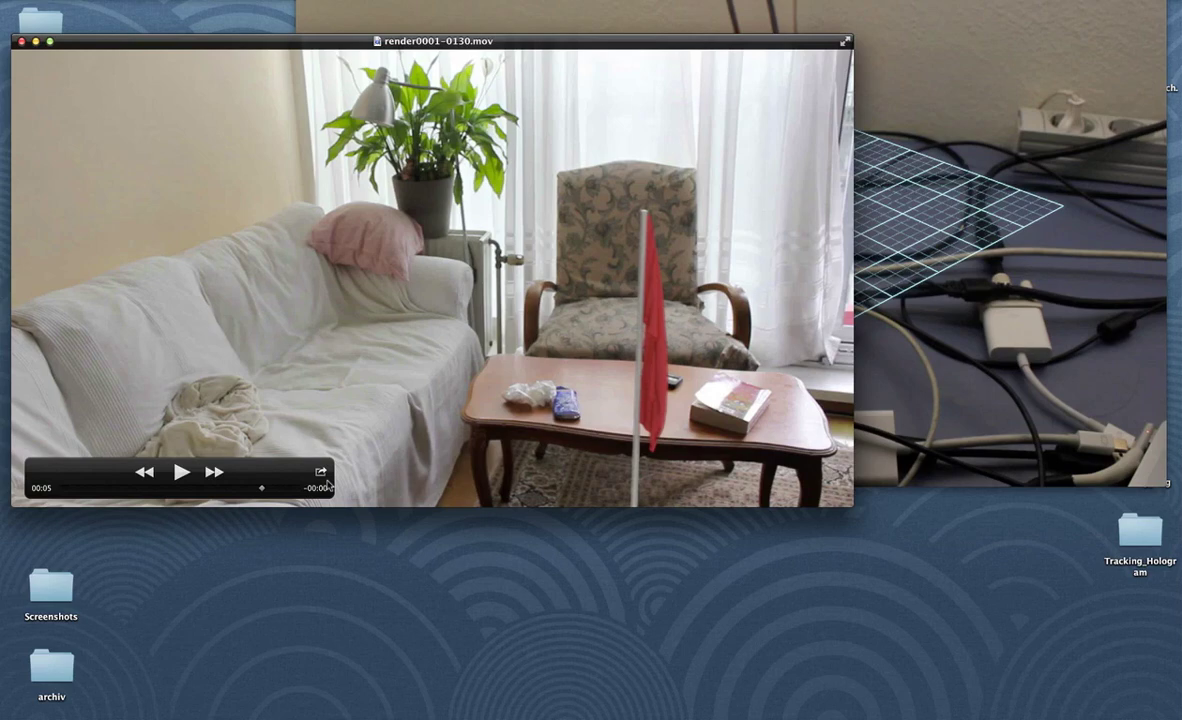
{"action": "mouse_move", "coordinate": [259, 488]}
{"action": "left_mouse_down"}
{"action": "mouse_move", "coordinate": [209, 490]}
{"action": "mouse_move", "coordinate": [243, 488]}
{"action": "left_mouse_up"}
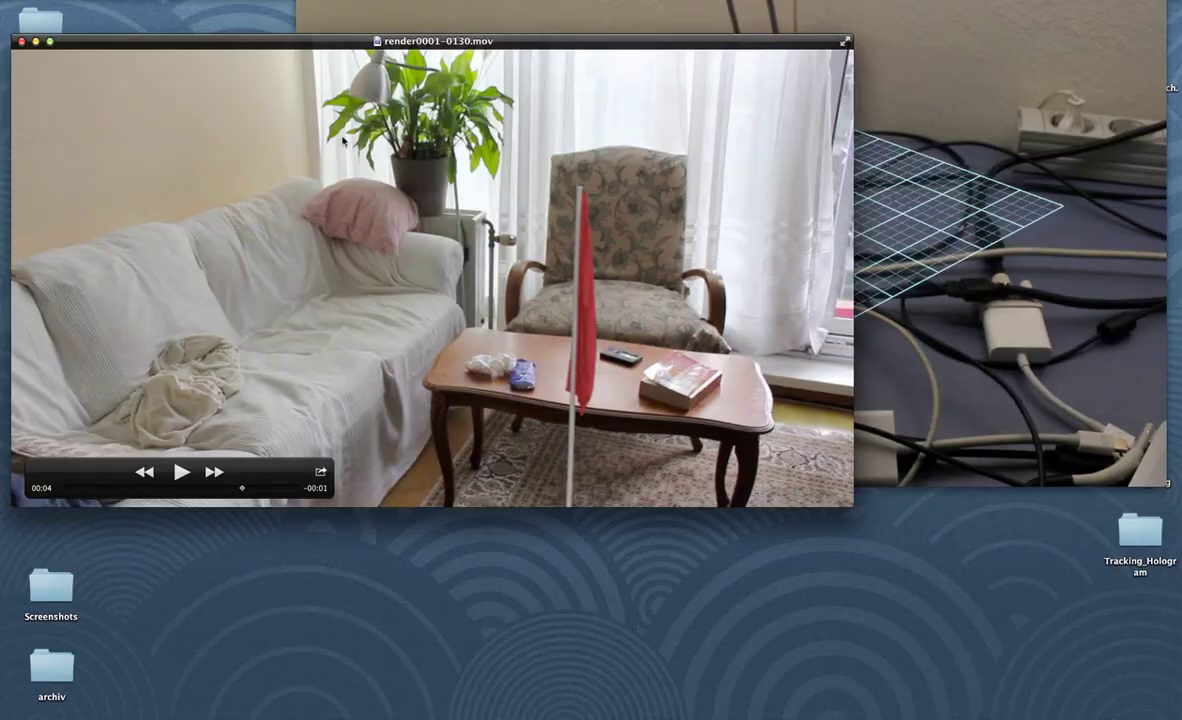
Switch to Blender and play the hologram animation in camera view, stopping at frame 61.
{"action": "key", "text": "ctrl+Left"}
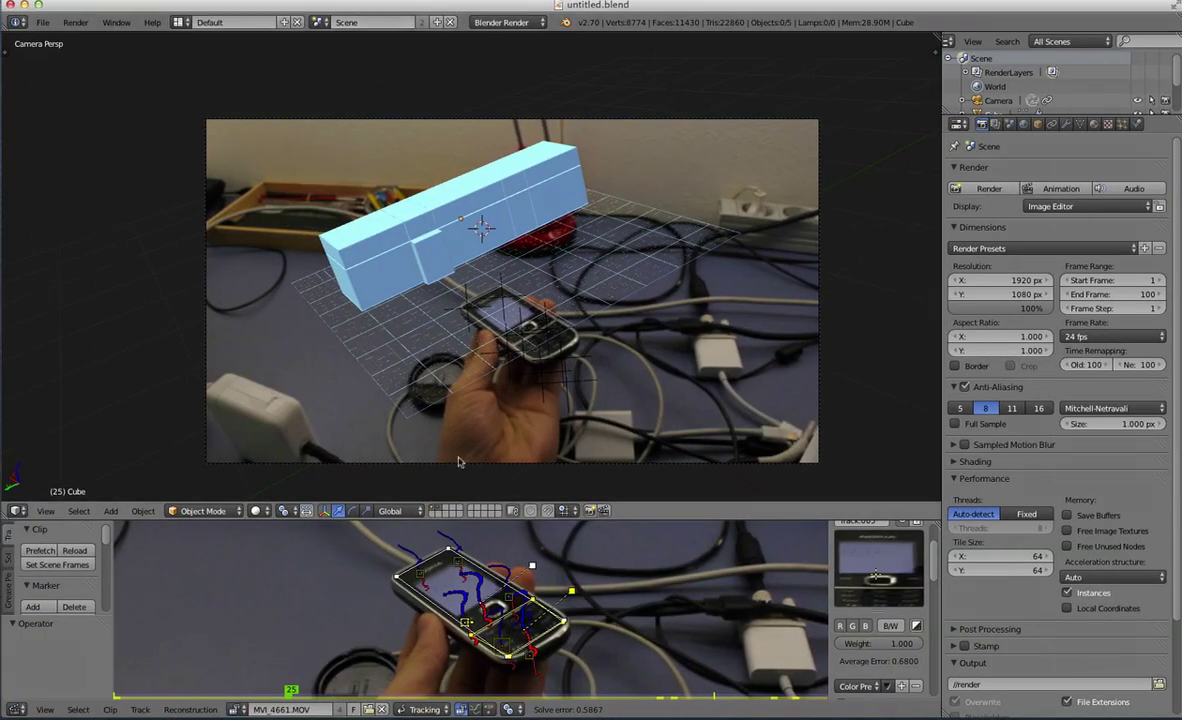
{"action": "key", "text": "alt+a"}
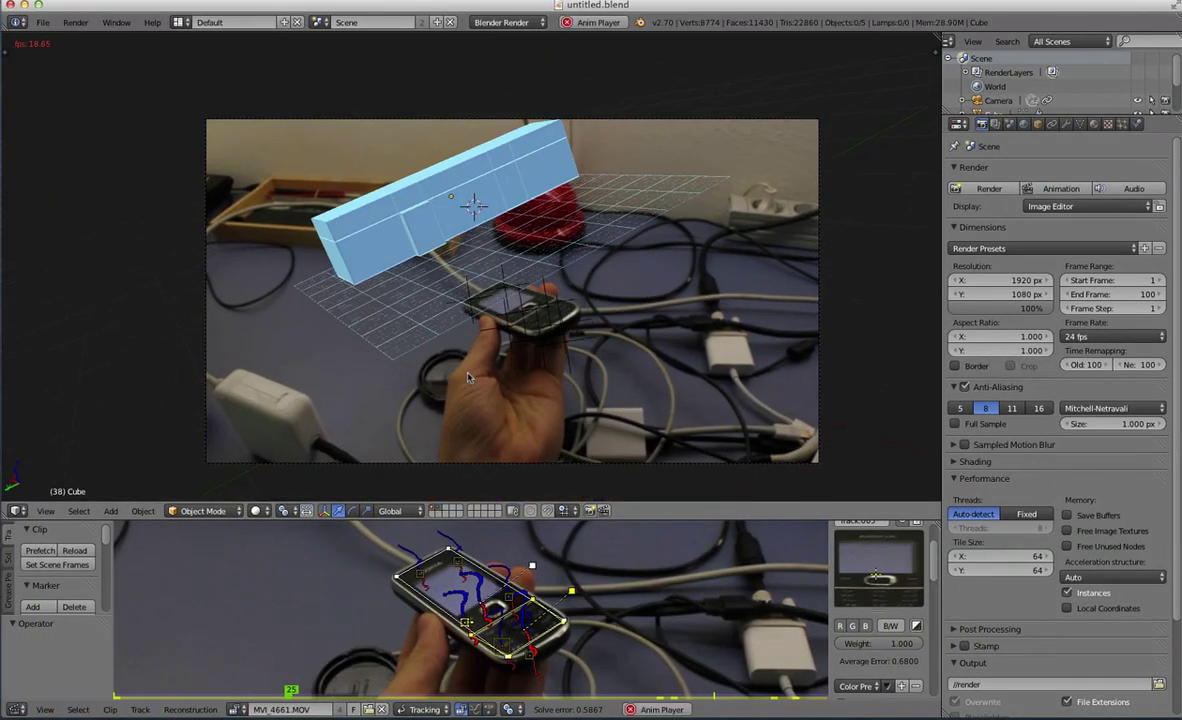
{"action": "key", "text": "alt+a"}
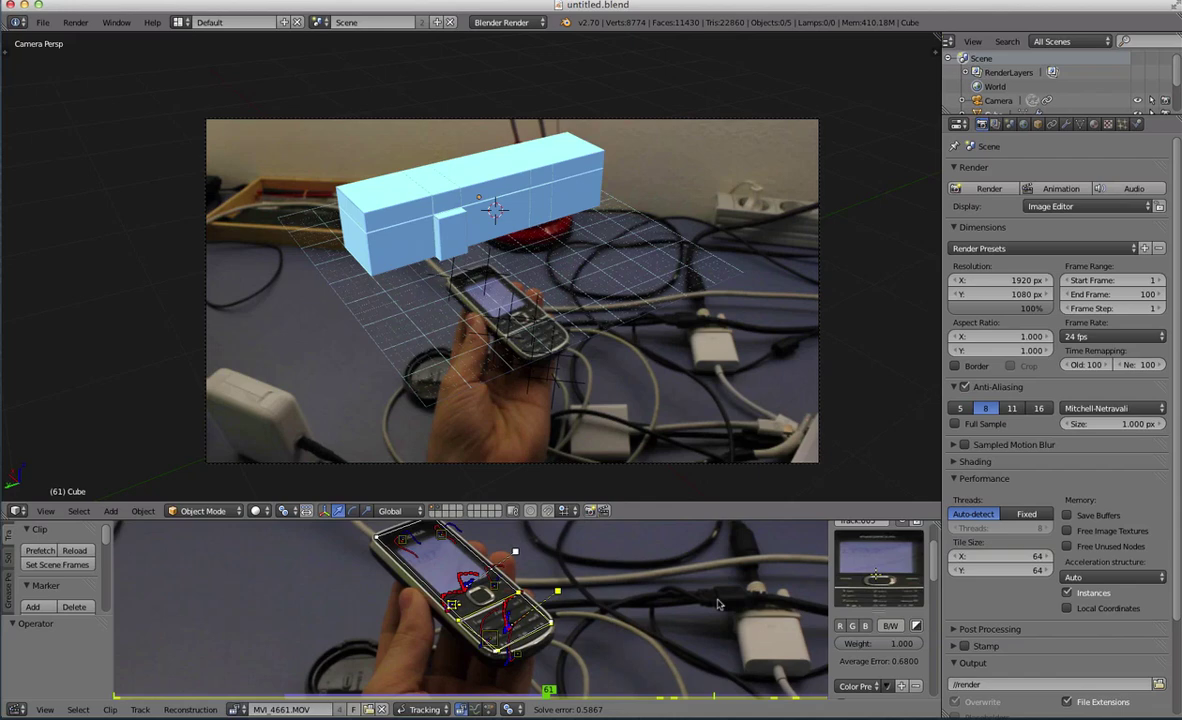
Add a new tracking object to the clip's object list and remove it again.
{"action": "scroll", "coordinate": [899, 617], "scroll_direction": "up", "scroll_amount": 3}
{"action": "left_click", "coordinate": [860, 546]}
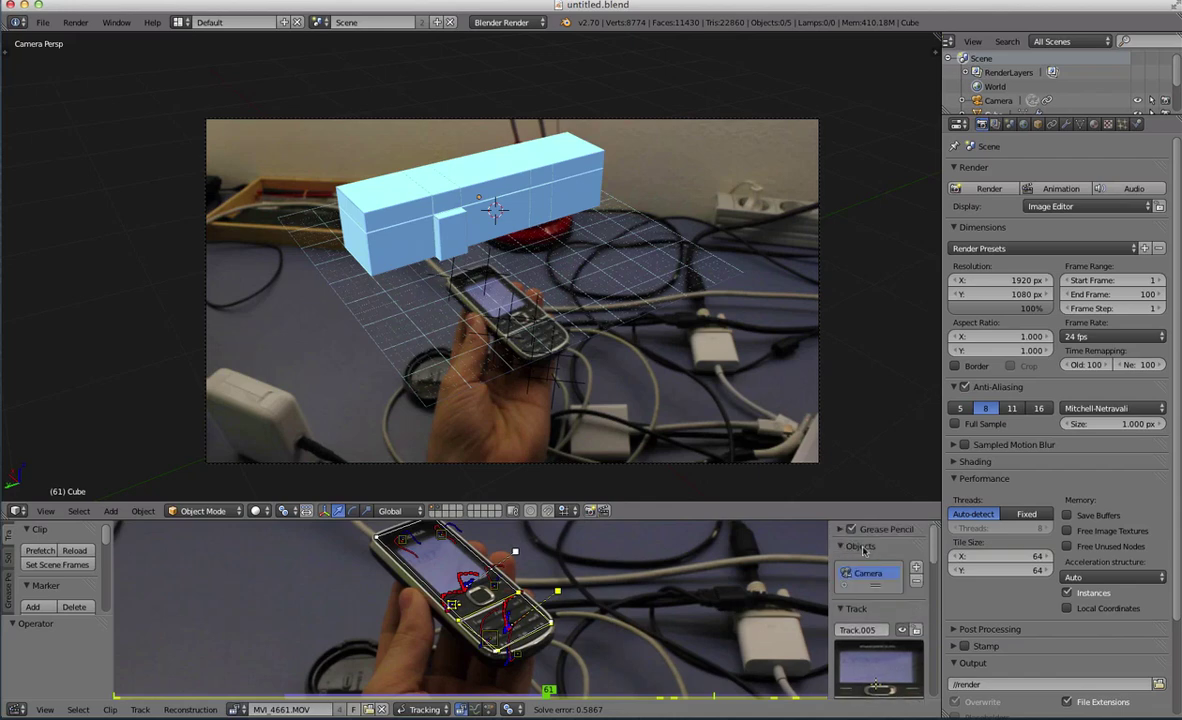
{"action": "scroll", "coordinate": [900, 560], "scroll_direction": "down", "scroll_amount": 1}
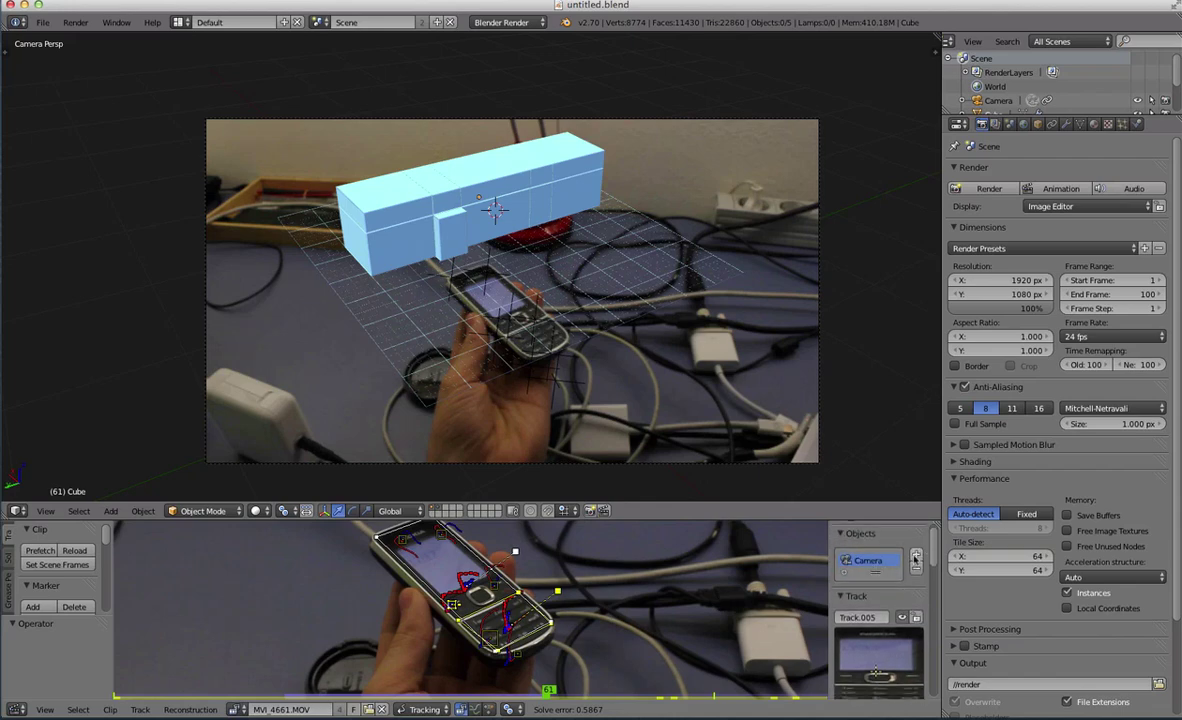
{"action": "left_click", "coordinate": [915, 555]}
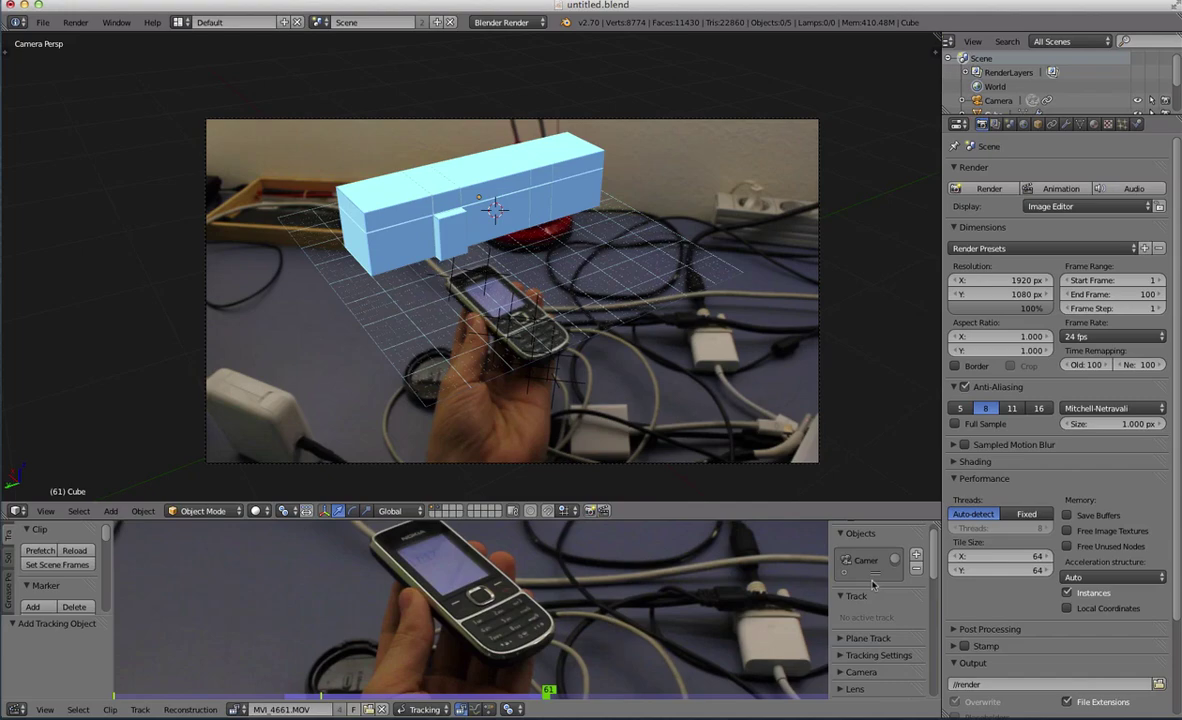
{"action": "left_click", "coordinate": [916, 568]}
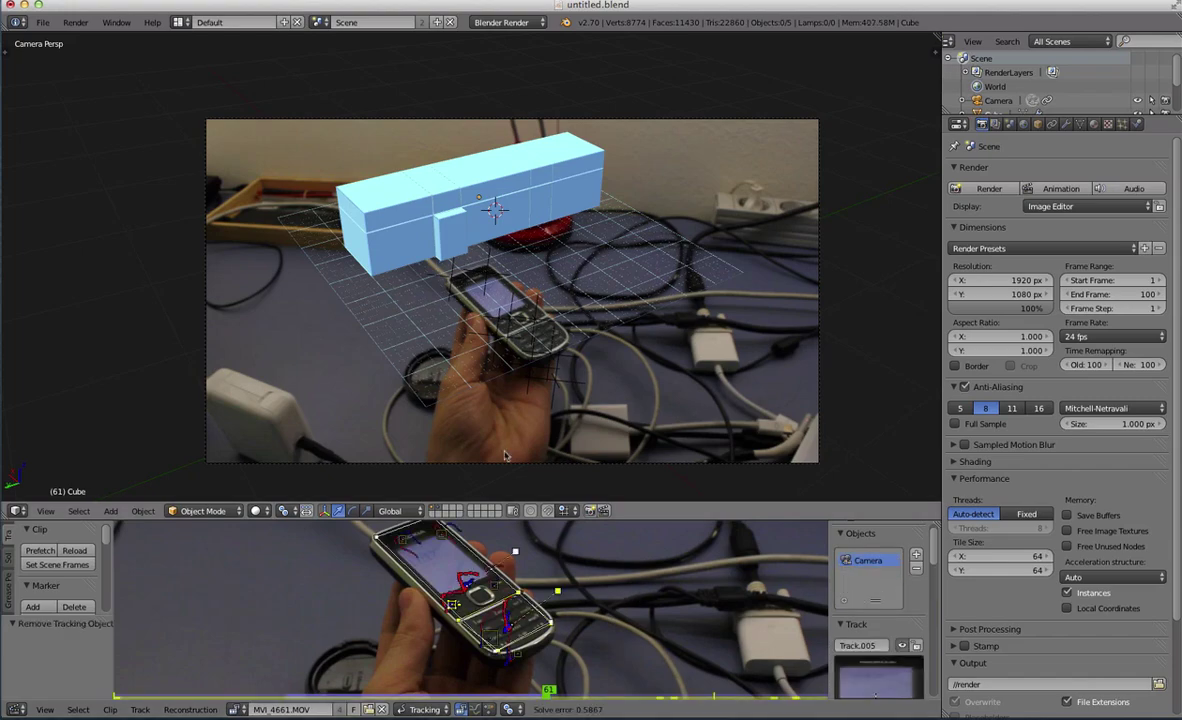
Examine the phone's tracking markers in the enlarged clip editor and restore the split layout.
{"action": "scroll", "coordinate": [632, 601], "scroll_direction": "up", "scroll_amount": 2}
{"action": "key", "text": "ctrl+Up"}
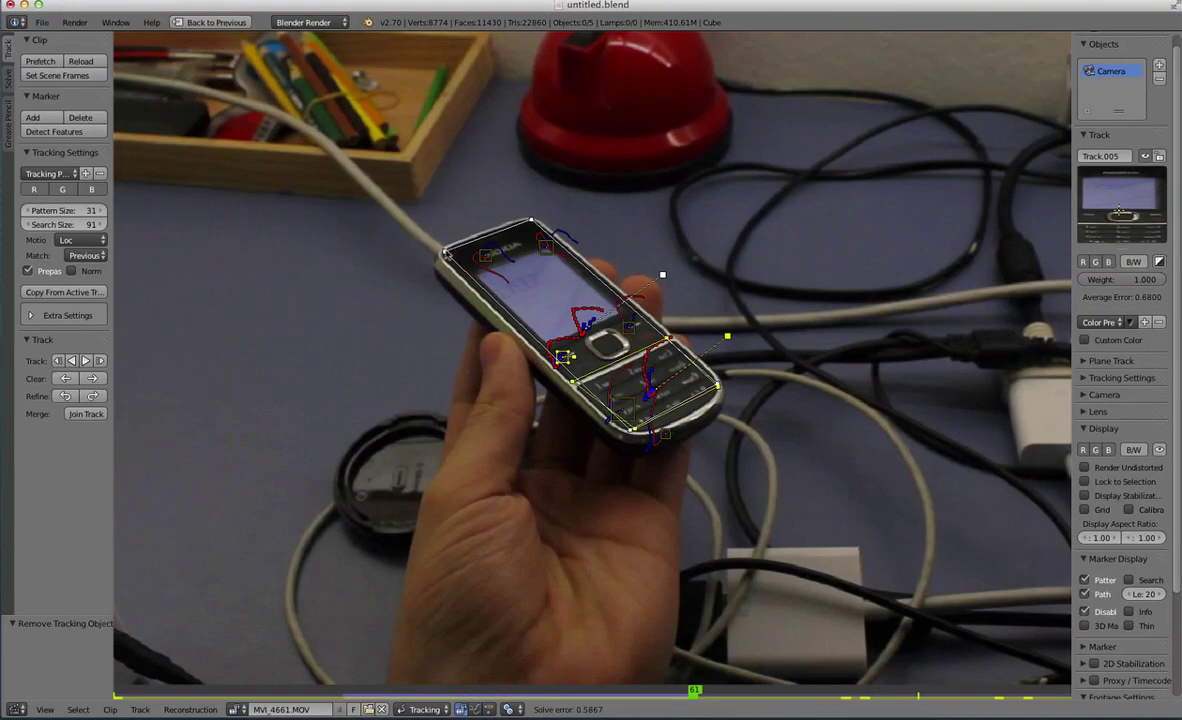
{"action": "key", "text": "ctrl+Up"}
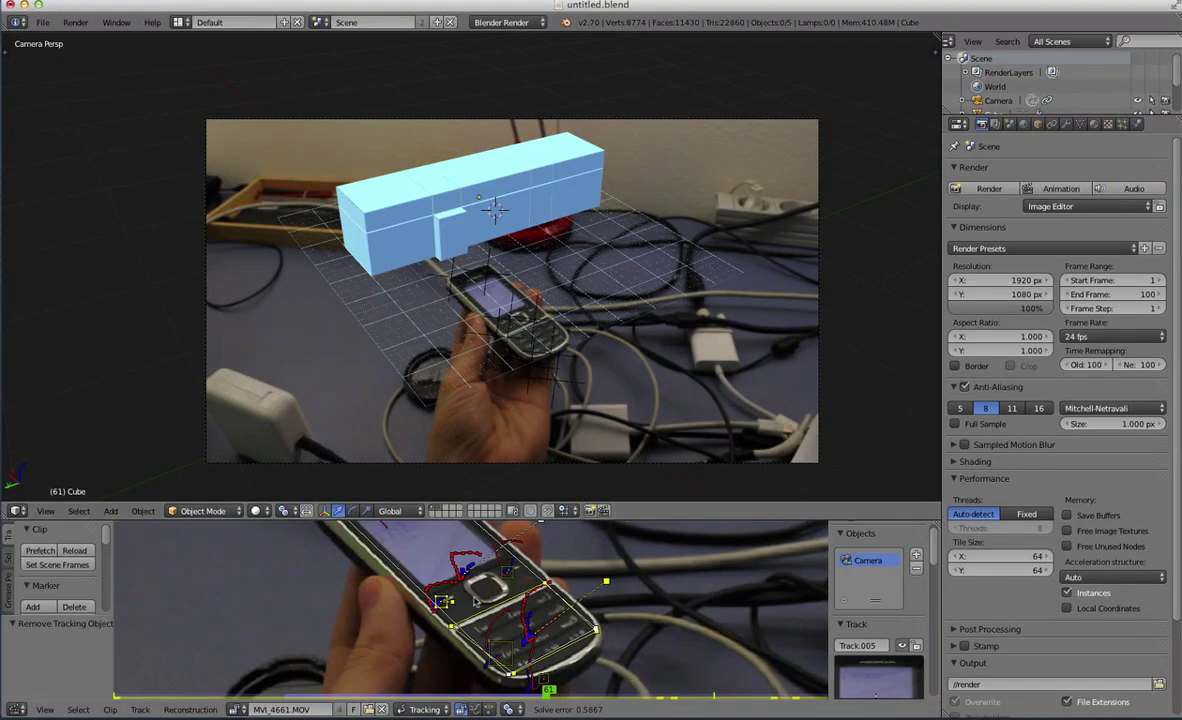
Play the tracked animation, comparing the scene from outside with the camera view, and stop at frame 79.
{"action": "key", "text": "alt+a"}
{"action": "key", "text": "KP_0"}
{"action": "scroll", "coordinate": [557, 283], "scroll_direction": "down", "scroll_amount": 3}
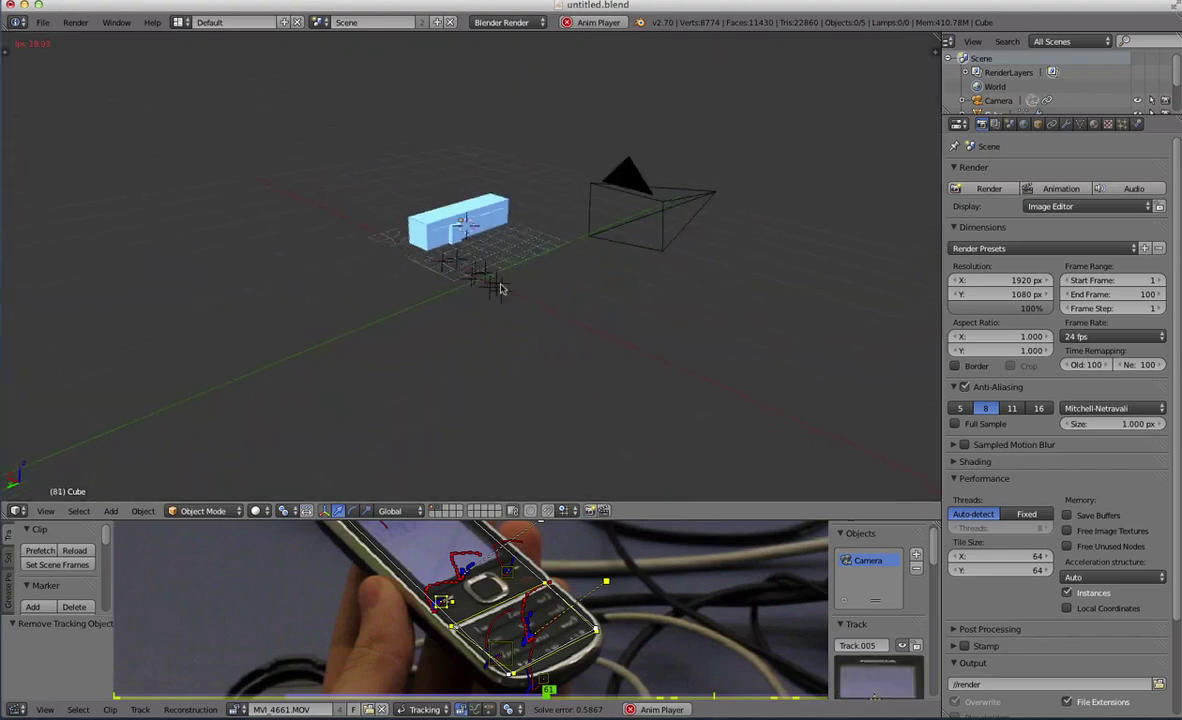
{"action": "key", "text": "KP_0"}
{"action": "scroll", "coordinate": [491, 256], "scroll_direction": "up", "scroll_amount": 3}
{"action": "scroll", "coordinate": [527, 308], "scroll_direction": "down", "scroll_amount": 2}
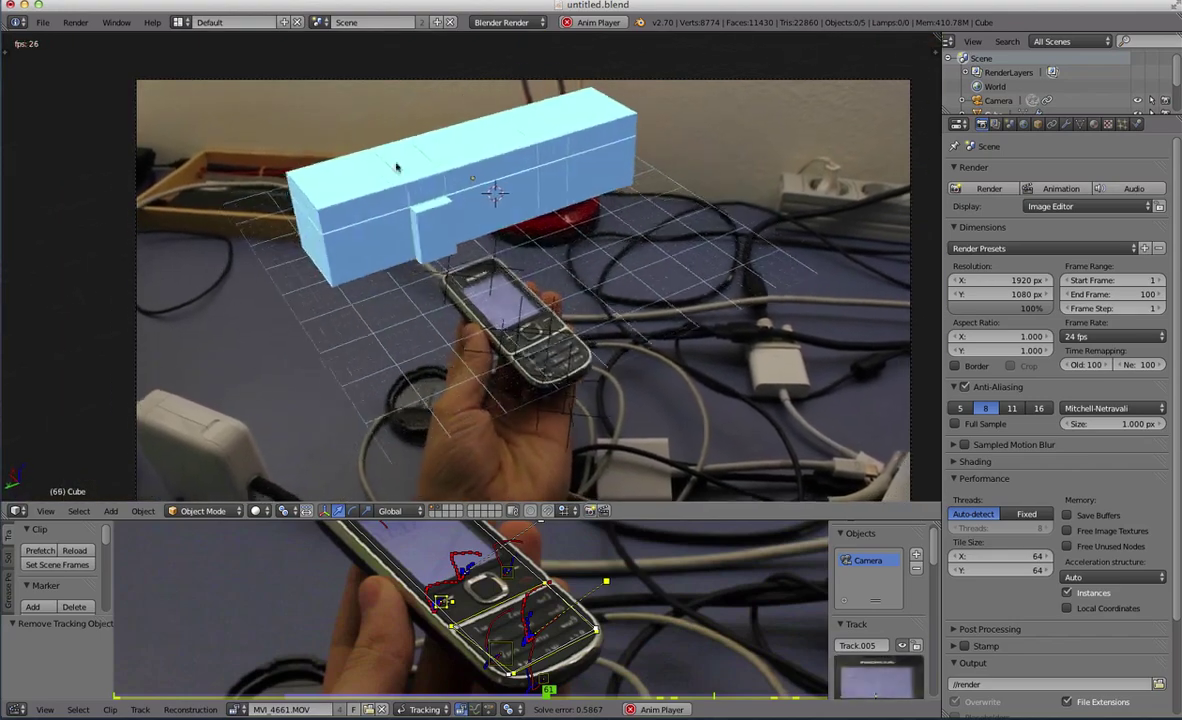
{"action": "scroll", "coordinate": [462, 236], "scroll_direction": "down", "scroll_amount": 1}
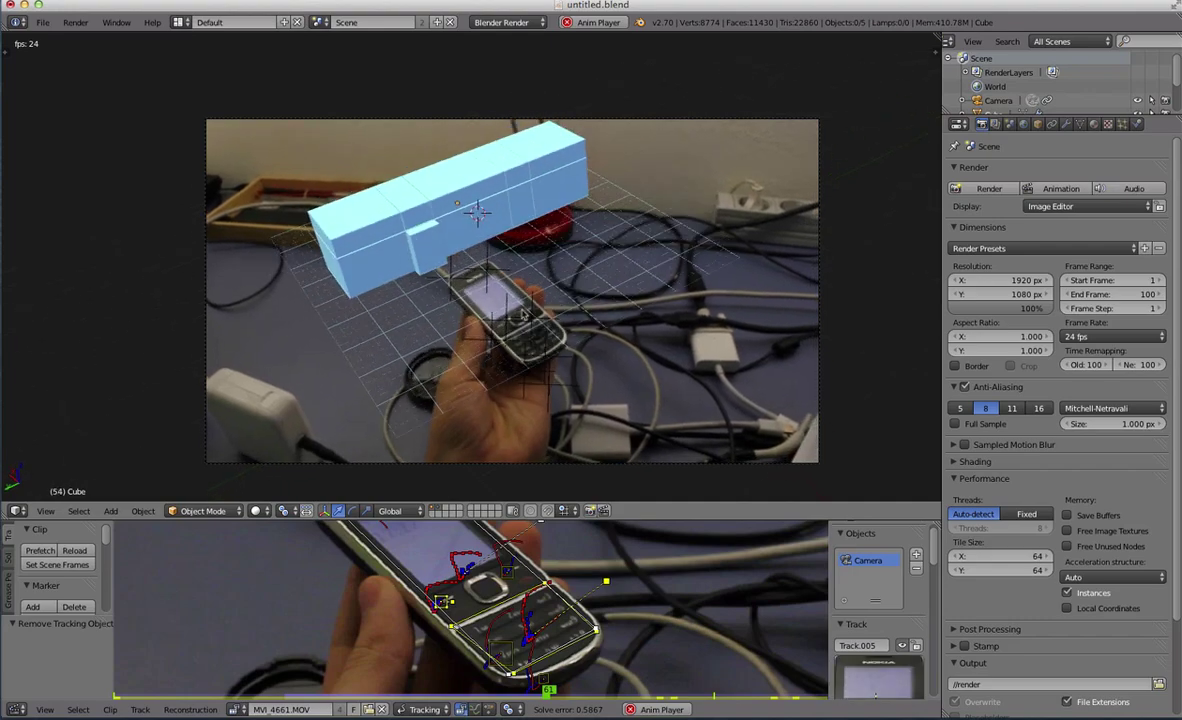
{"action": "key", "text": "ctrl+Up"}
{"action": "key", "text": "ctrl+Up"}
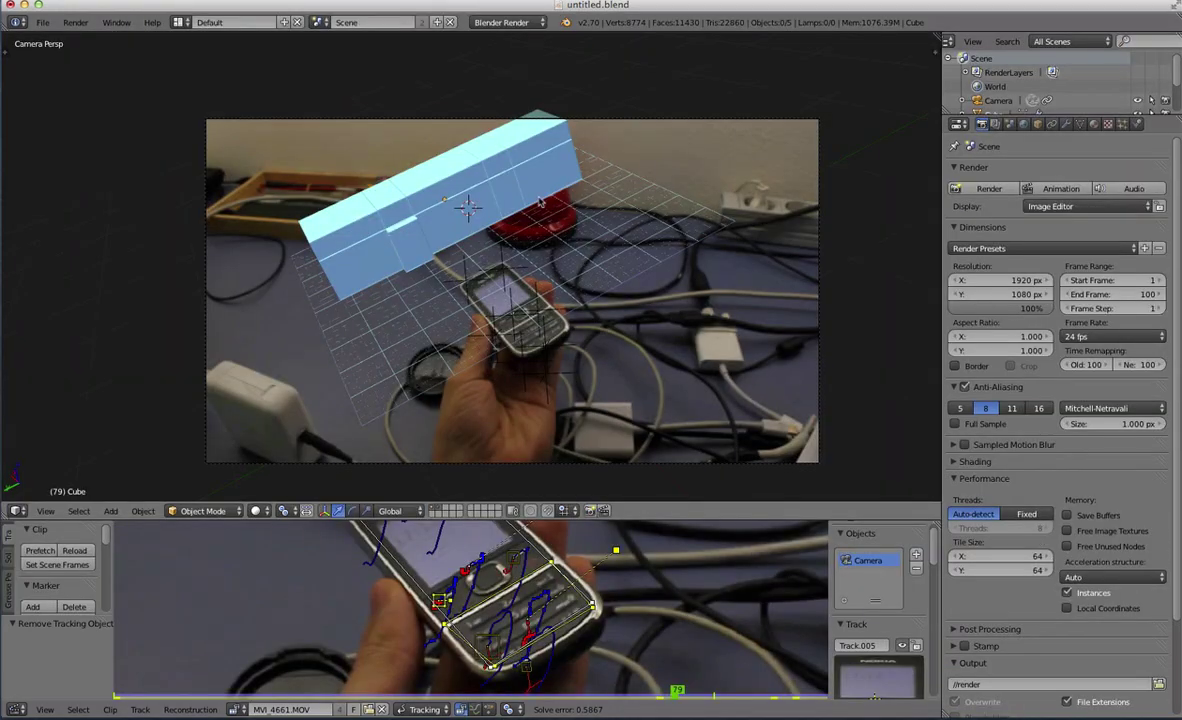
Examine the phone's markers and plane track in the enlarged clip editor, playing through the blurred final frames.
{"action": "key", "text": "ctrl+Up"}
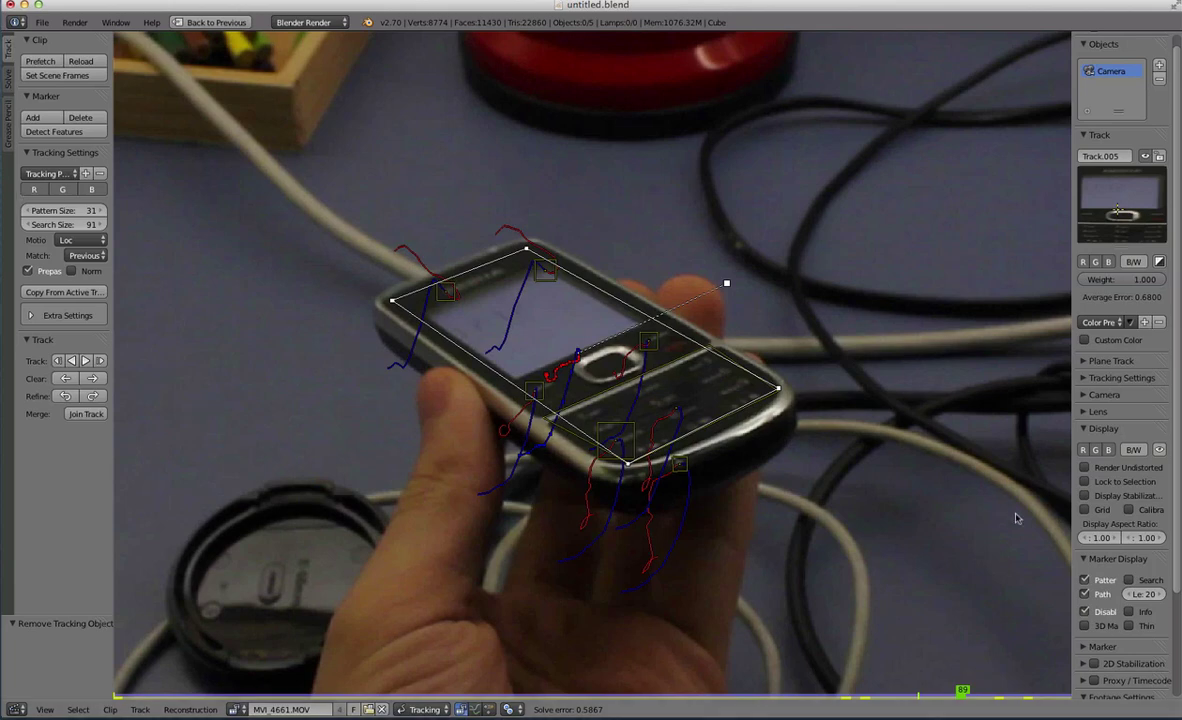
{"action": "left_click", "coordinate": [83, 241]}
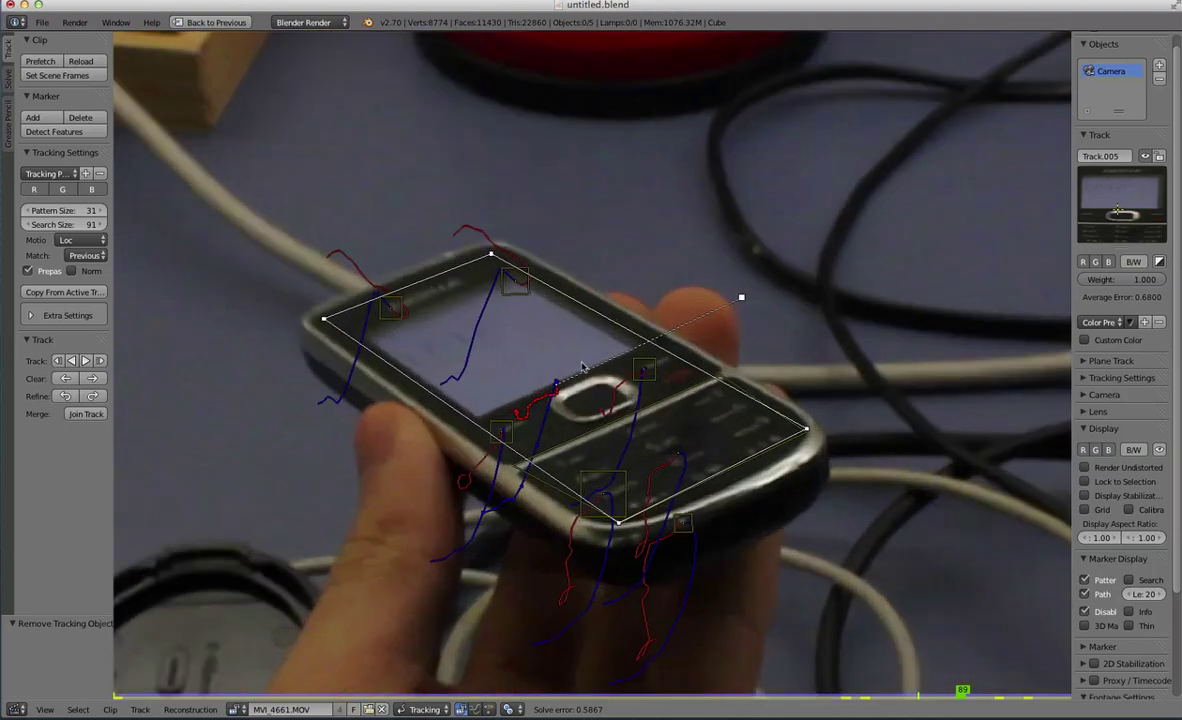
{"action": "key", "text": "alt+a"}
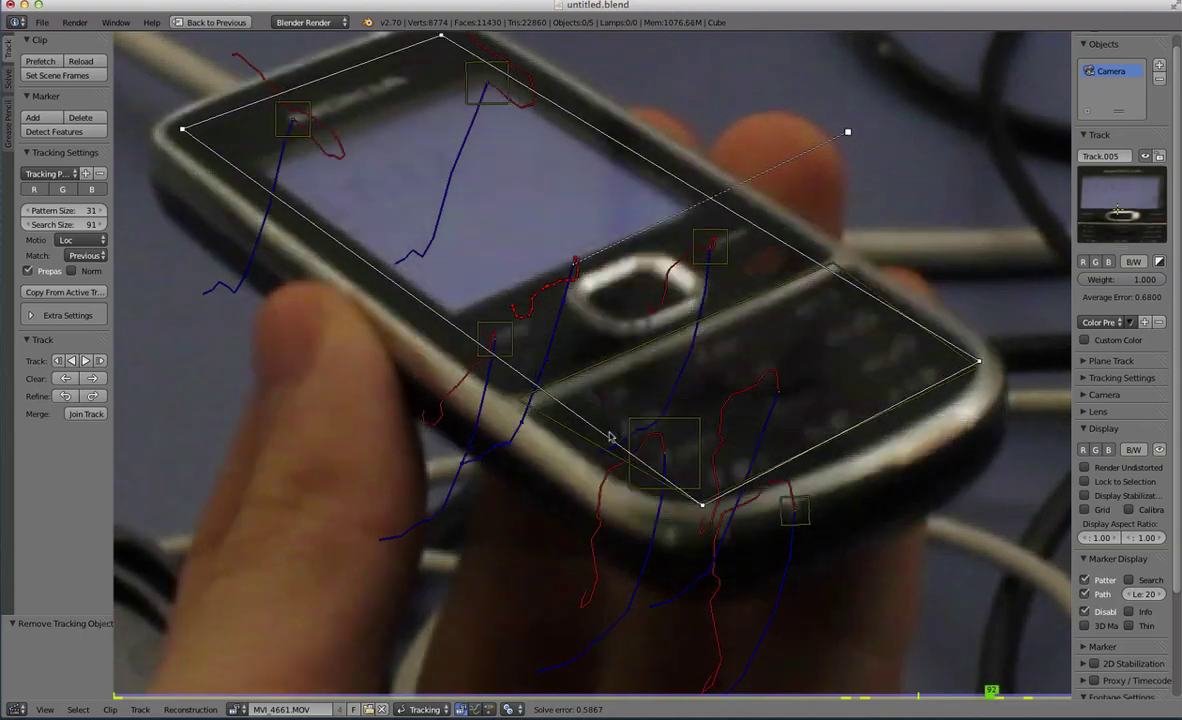
{"action": "scroll", "coordinate": [609, 437], "scroll_direction": "down", "scroll_amount": 3}
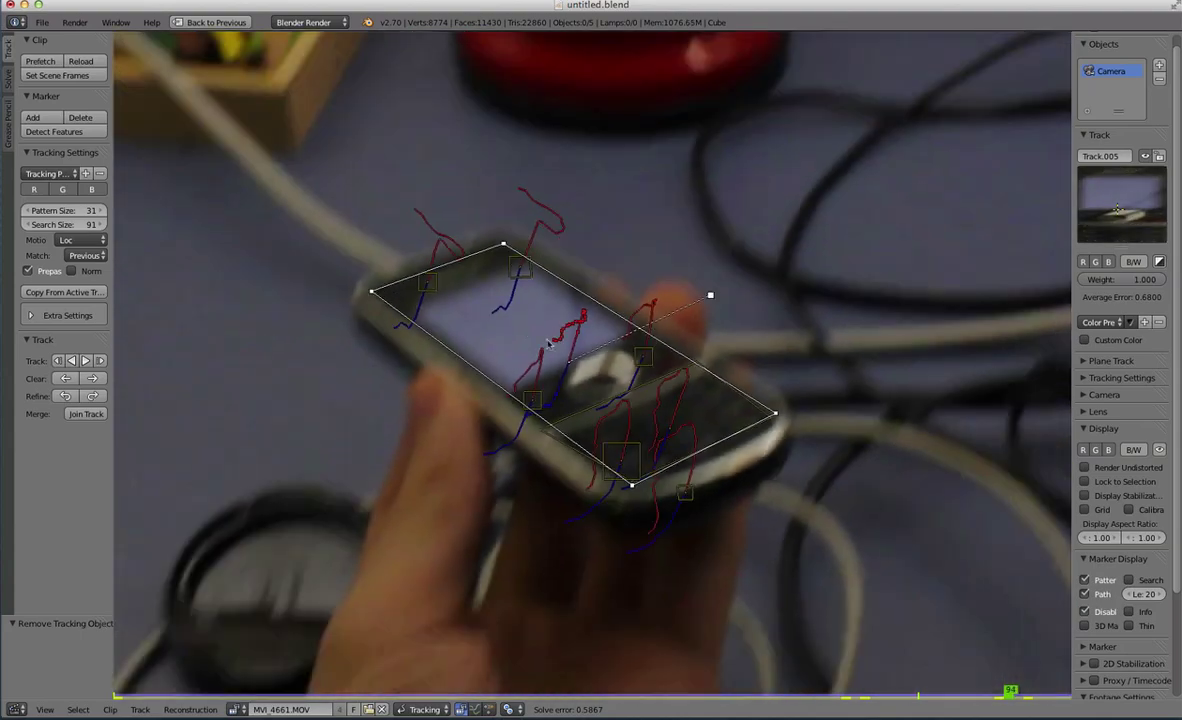
{"action": "scroll", "coordinate": [524, 332], "scroll_direction": "up", "scroll_amount": 2}
{"action": "scroll", "coordinate": [556, 371], "scroll_direction": "down", "scroll_amount": 2}
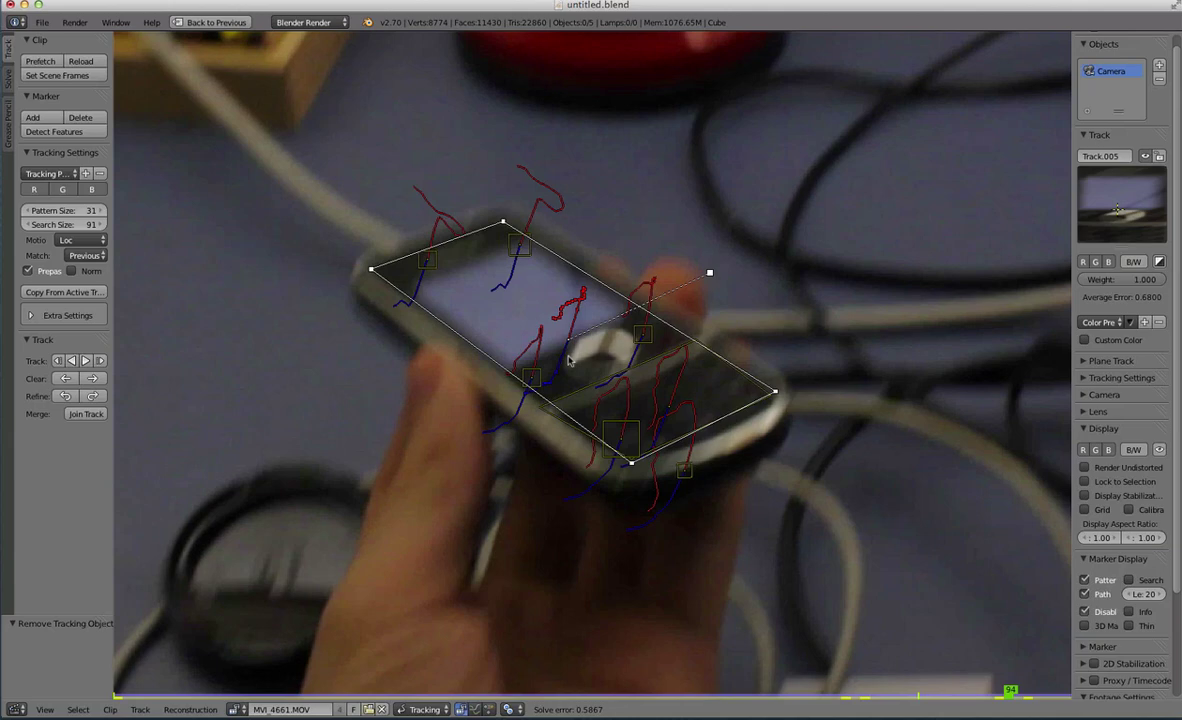
{"action": "scroll", "coordinate": [569, 362], "scroll_direction": "up", "scroll_amount": 1}
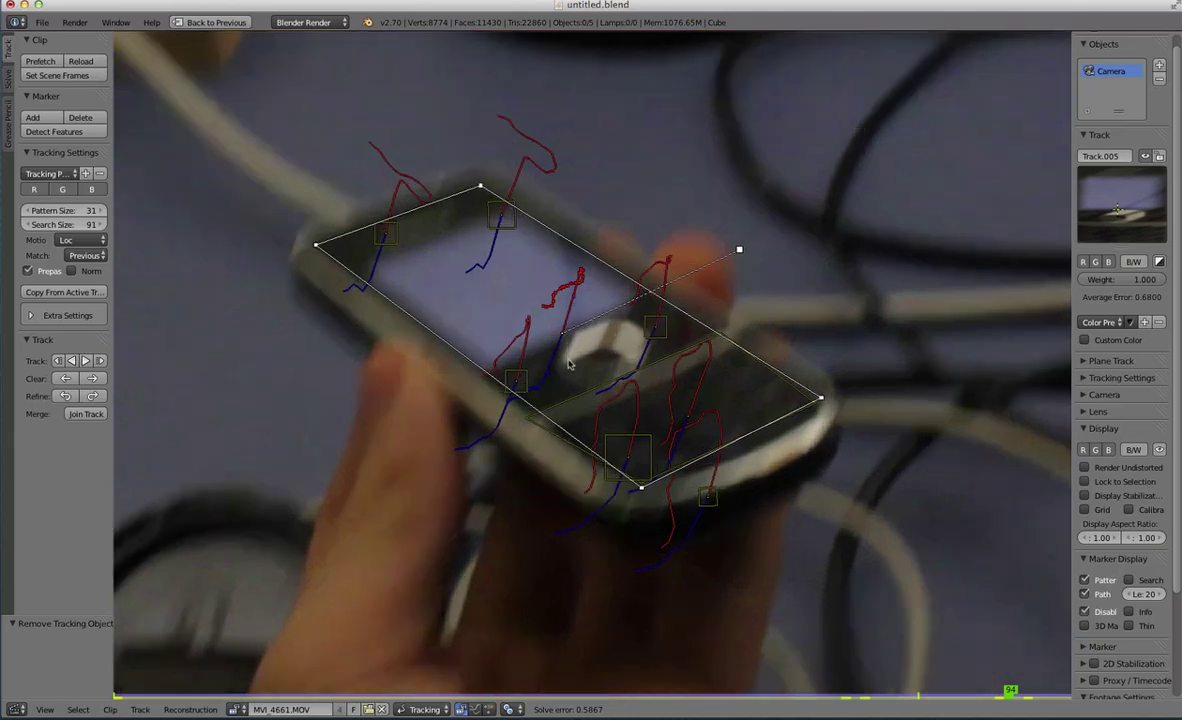
{"action": "key", "text": "alt+a"}
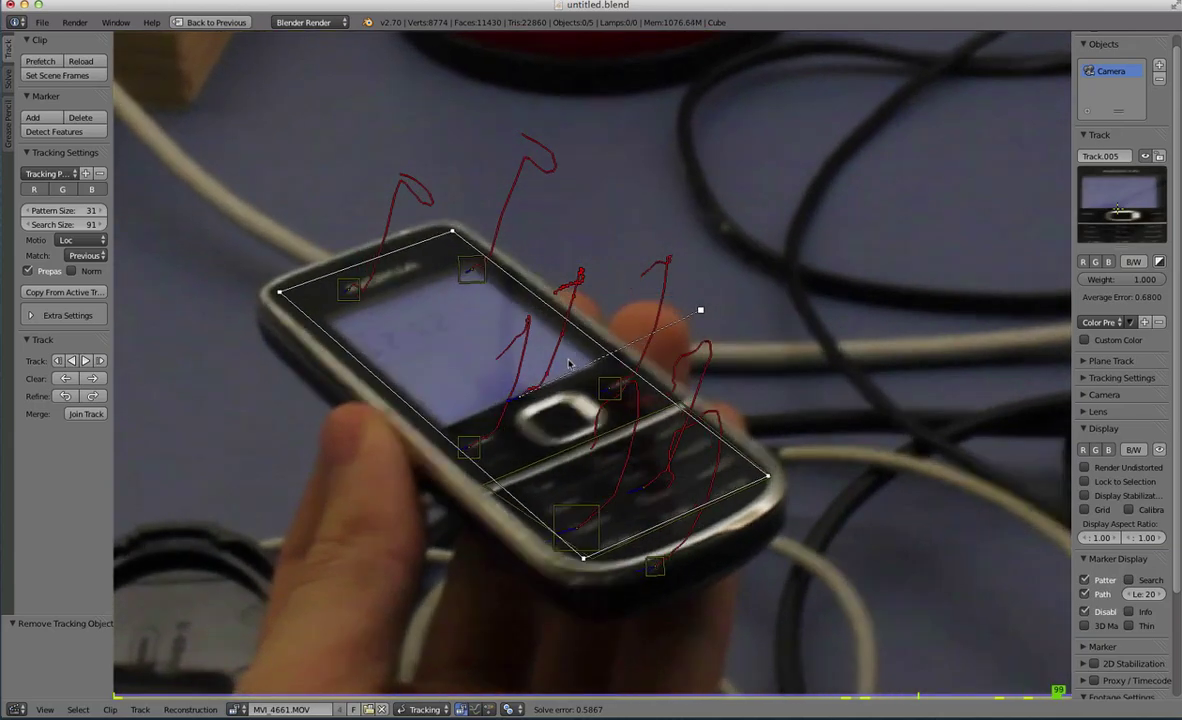
{"action": "key", "text": "ctrl+space"}
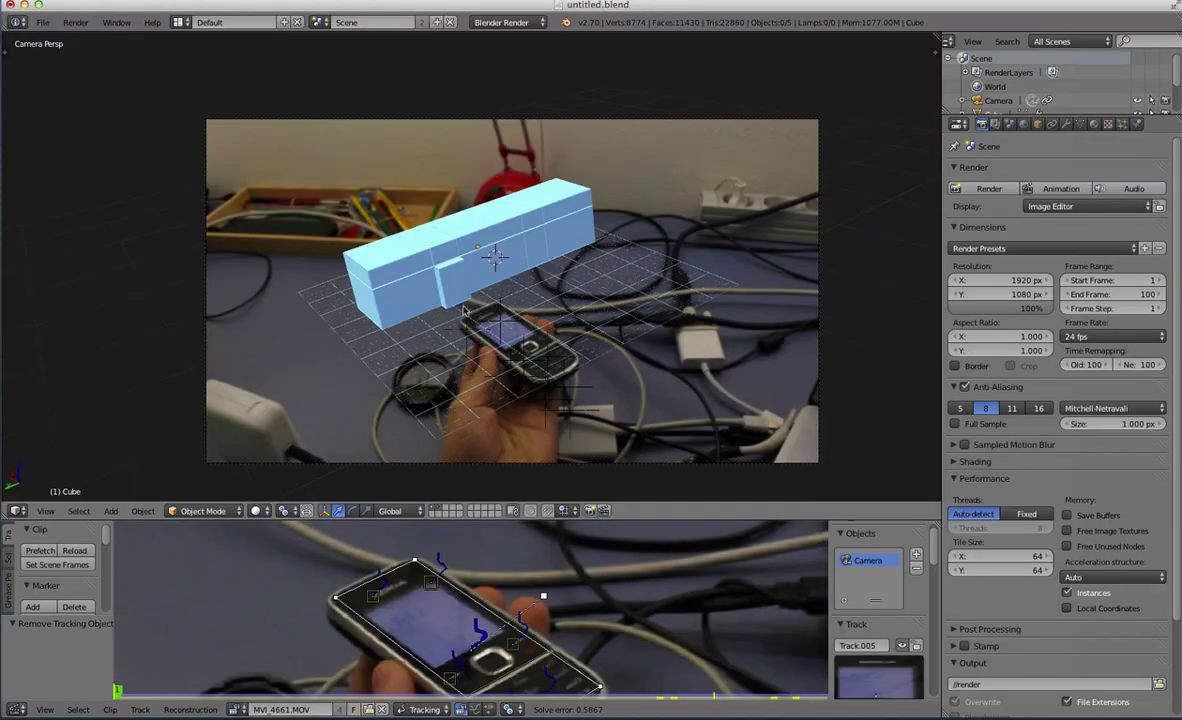
Open the second recent file in the list, untitled.blend, containing the living-room flag scene.
{"action": "left_click", "coordinate": [43, 22]}
{"action": "mouse_move", "coordinate": [120, 67]}
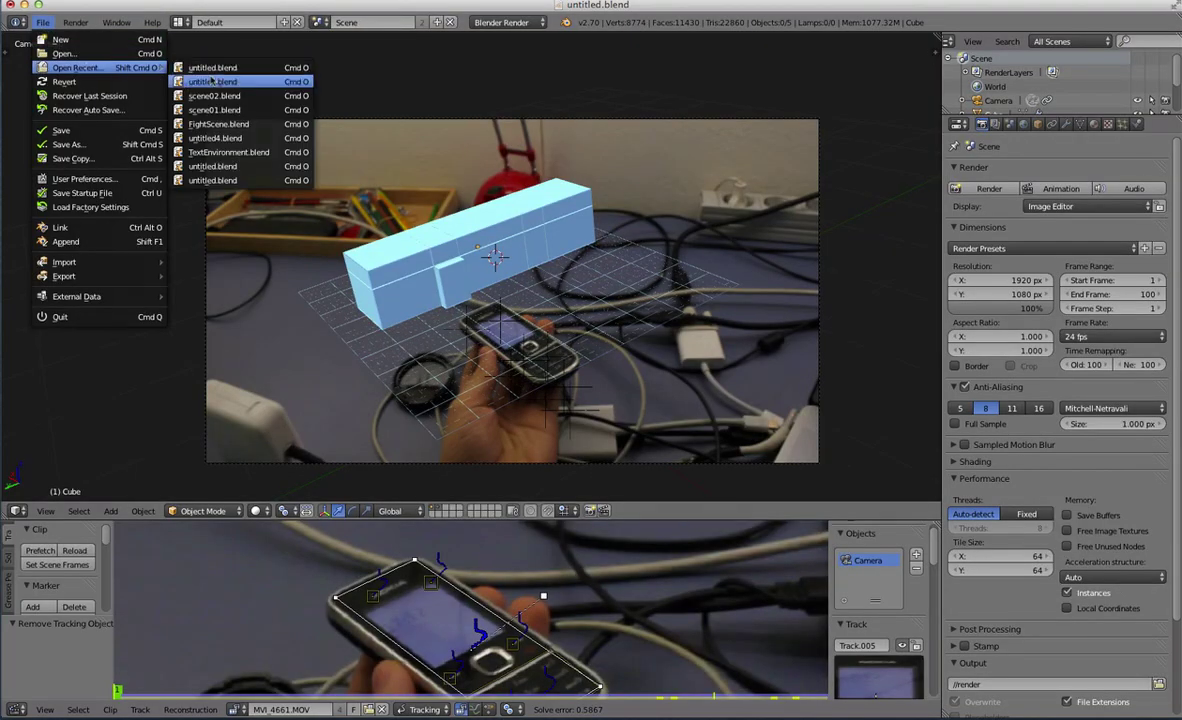
{"action": "left_click", "coordinate": [212, 81]}
Play the living-room footage in the enlarged clip editor up to frame 71 to examine its tracking markers.
{"action": "scroll", "coordinate": [538, 187], "scroll_direction": "up", "scroll_amount": 5}
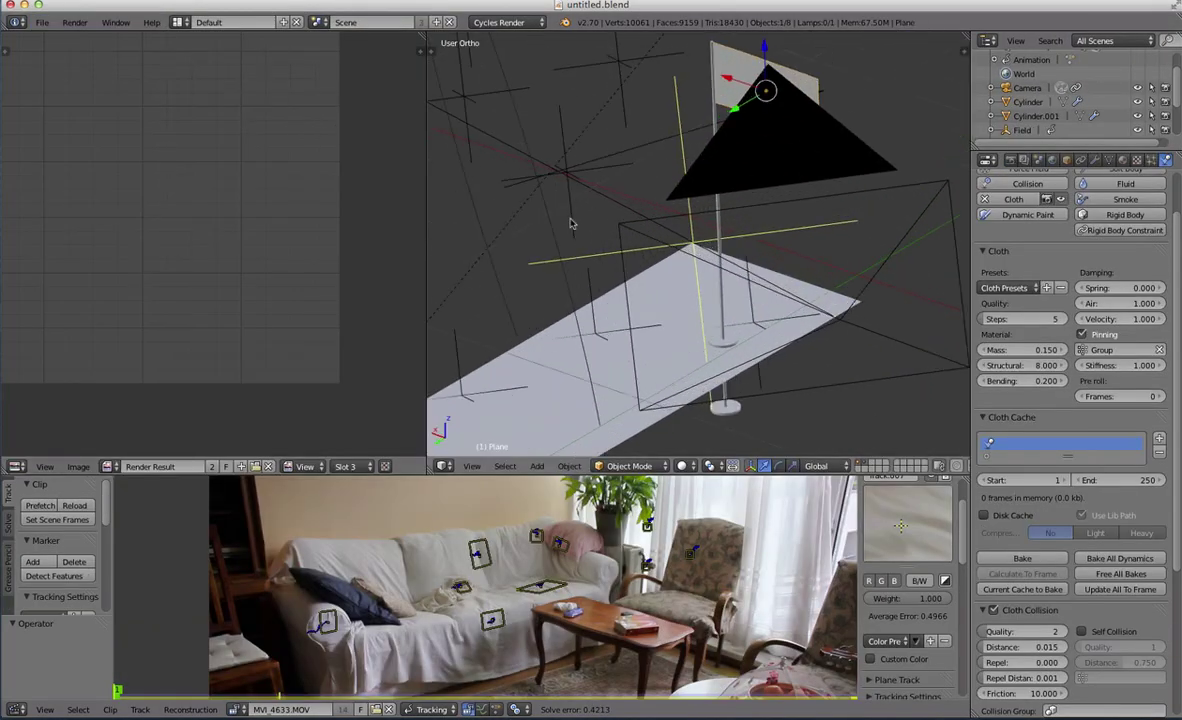
{"action": "key", "text": "ctrl+space"}
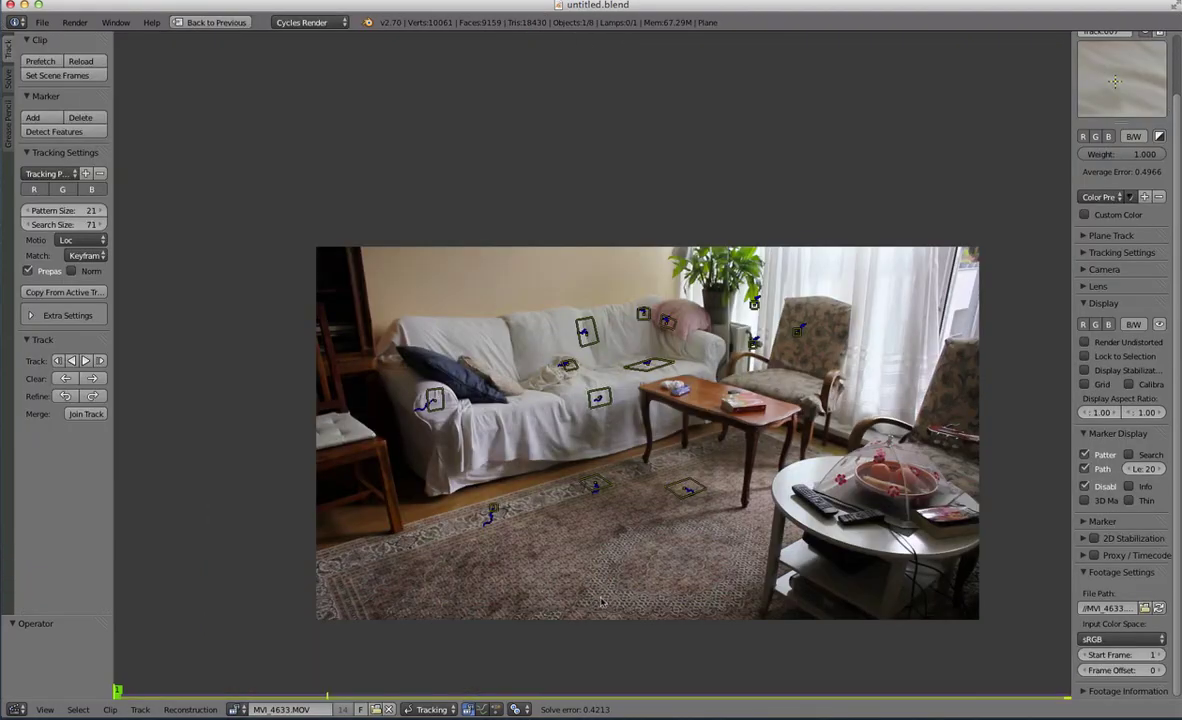
{"action": "scroll", "coordinate": [643, 573], "scroll_direction": "up", "scroll_amount": 1}
{"action": "key", "text": "alt+a"}
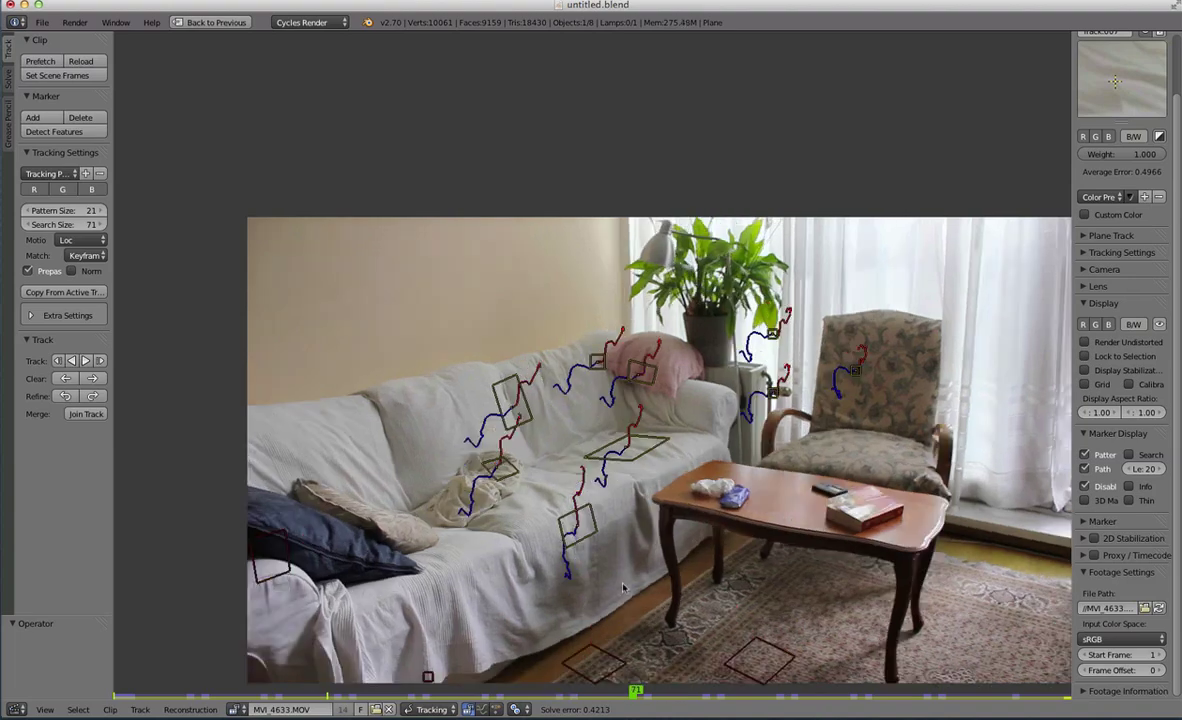
{"action": "middle_click_drag", "start_coordinate": [623, 588], "coordinate": [536, 555]}
{"action": "key", "text": "ctrl+Up"}
Display the World surface settings with the environment texture and view the flag scene from the side.
{"action": "middle_click_drag", "start_coordinate": [554, 457], "coordinate": [870, 200]}
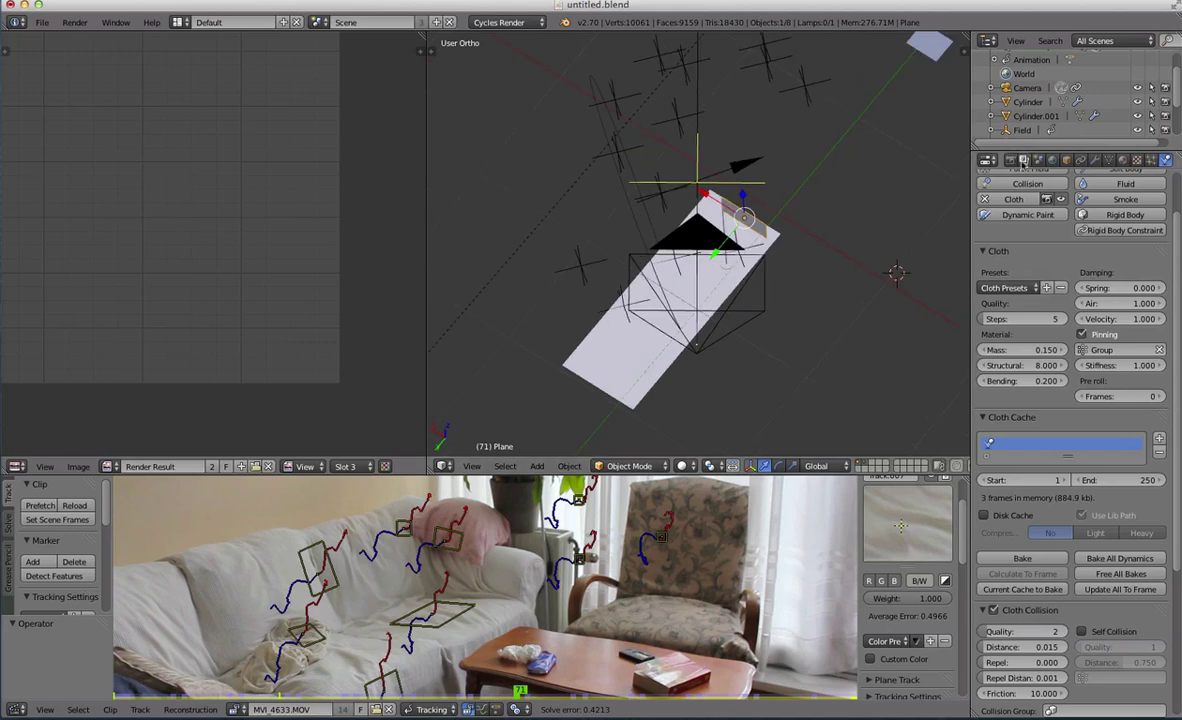
{"action": "left_click", "coordinate": [1052, 161]}
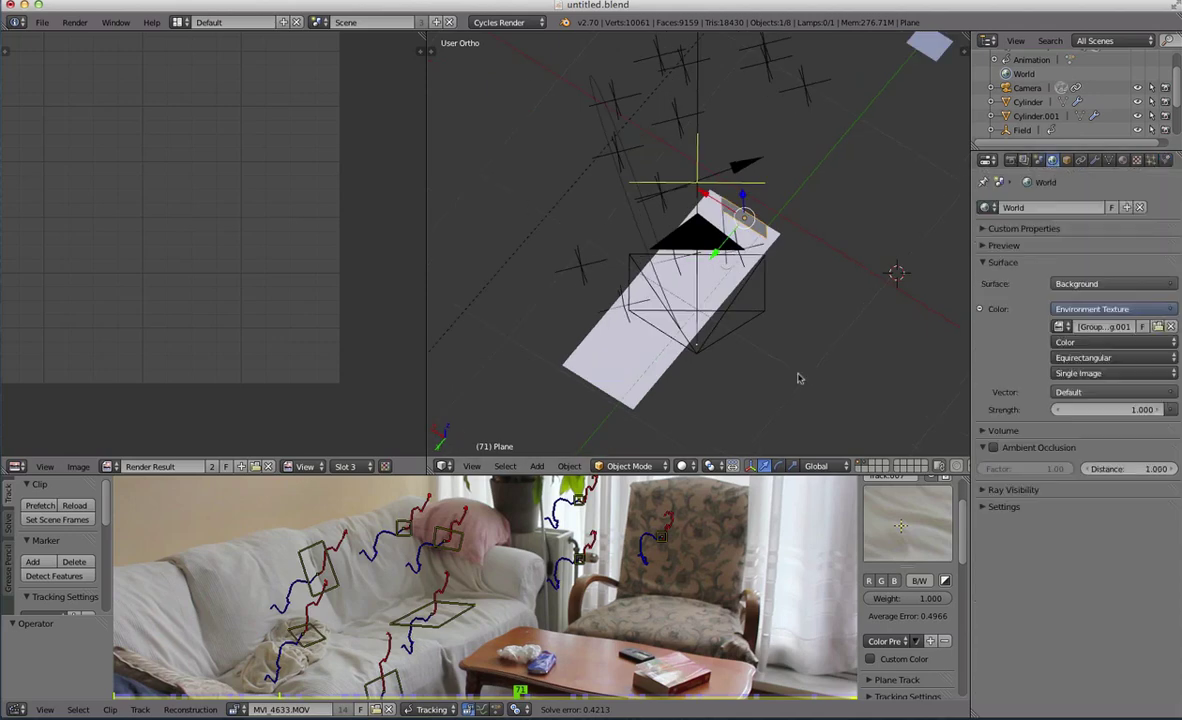
{"action": "middle_click_drag", "start_coordinate": [799, 375], "coordinate": [670, 375]}
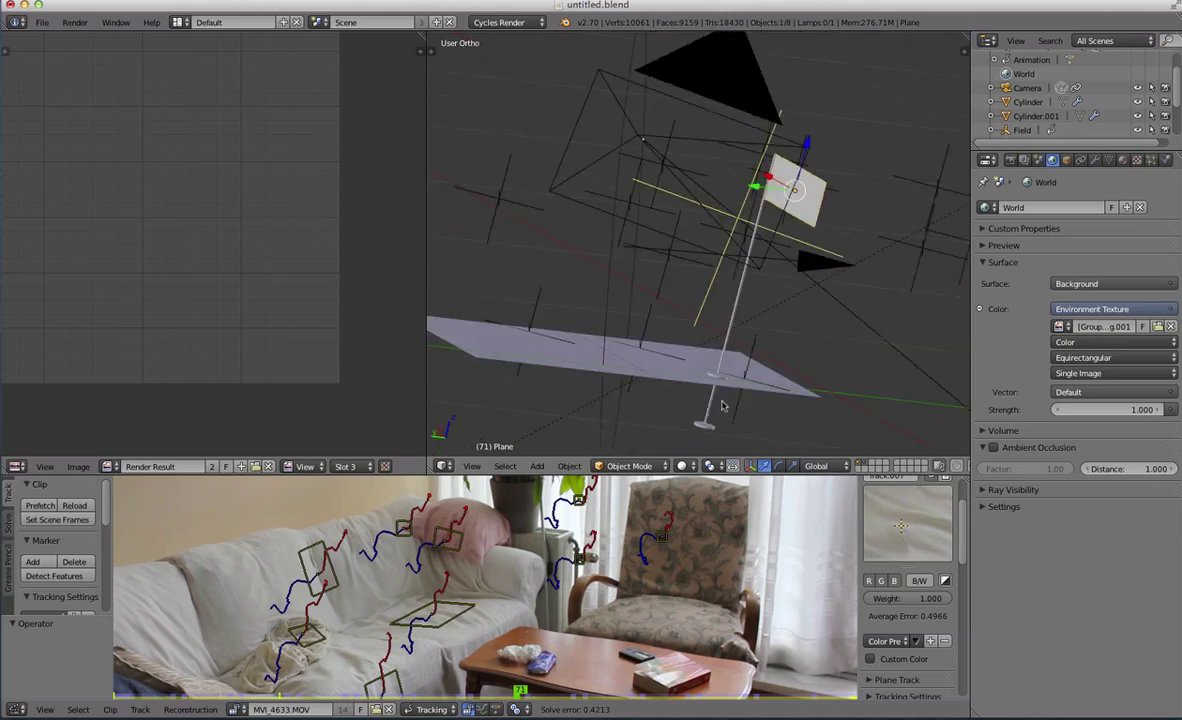
Select the large ground plane beneath the flagpole in the 3D view.
{"action": "right_click", "coordinate": [588, 345]}
{"action": "right_click", "coordinate": [526, 352]}
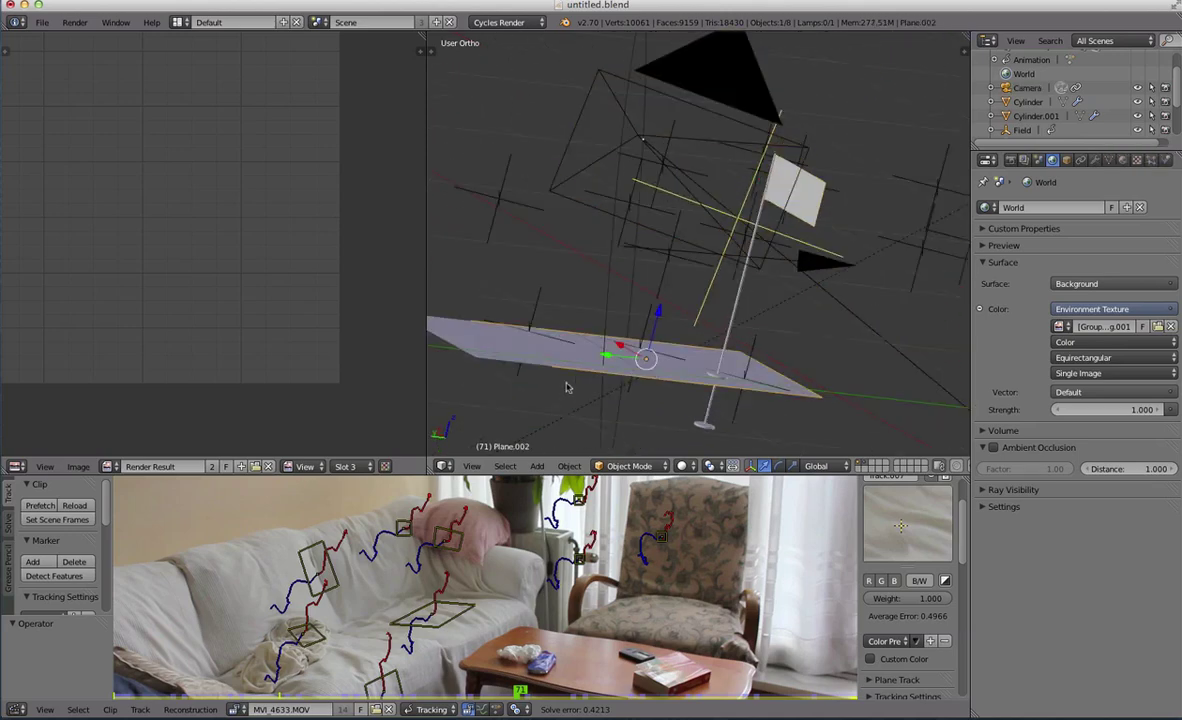
{"action": "middle_click_drag", "start_coordinate": [607, 337], "coordinate": [565, 350]}
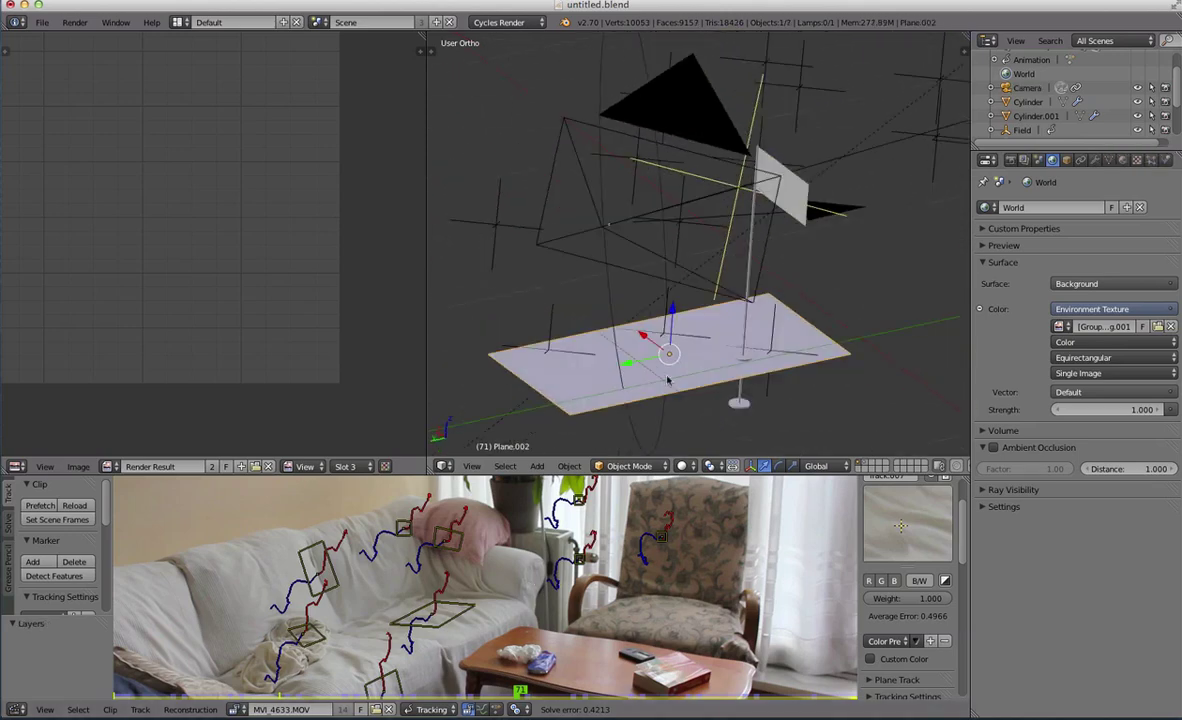
View the flag scene through the camera and examine how the ground plane and flagpole sit in the living-room footage.
{"action": "right_click", "coordinate": [605, 278]}
{"action": "right_click", "coordinate": [658, 393]}
{"action": "middle_click_drag", "start_coordinate": [658, 393], "coordinate": [688, 352]}
{"action": "key", "text": "KP_0"}
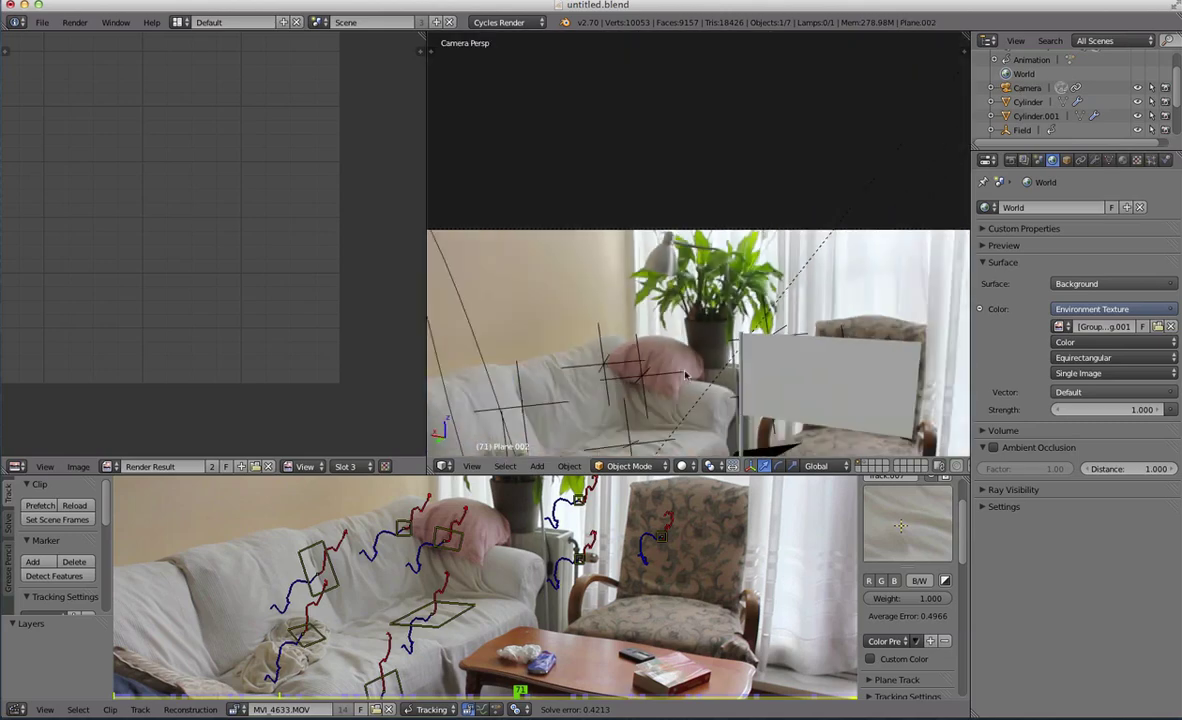
{"action": "scroll", "coordinate": [696, 409], "scroll_direction": "up", "scroll_amount": 3}
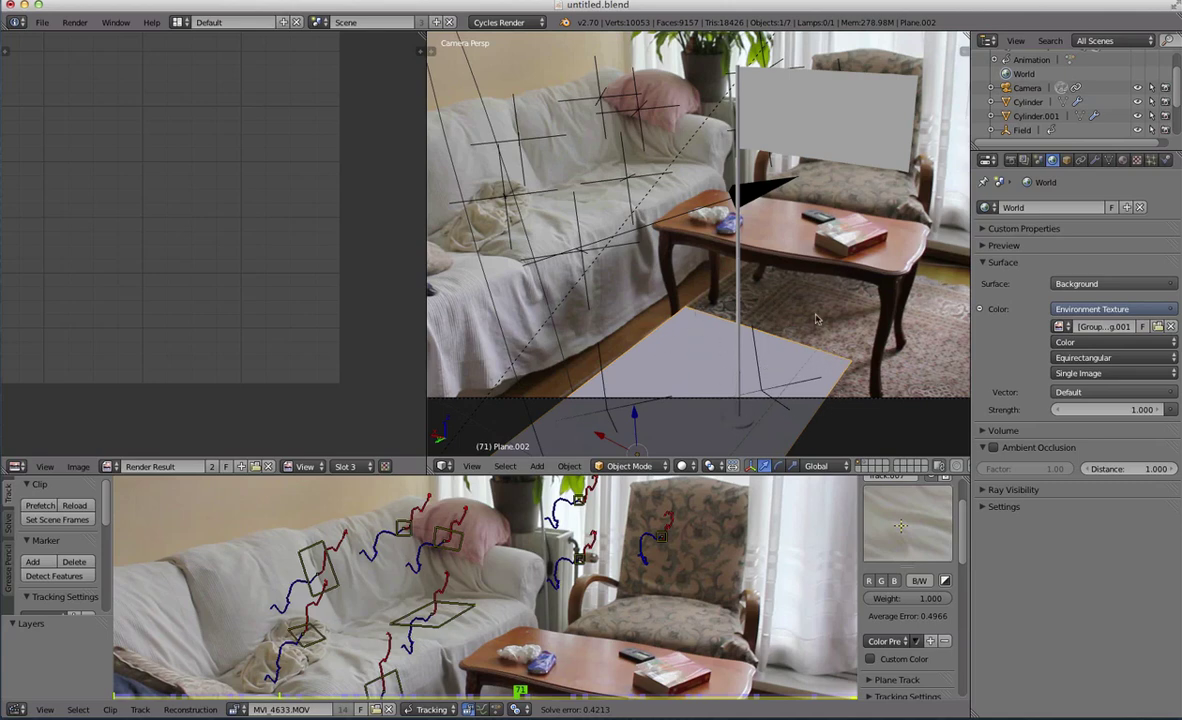
{"action": "scroll", "coordinate": [733, 401], "scroll_direction": "up", "scroll_amount": 2}
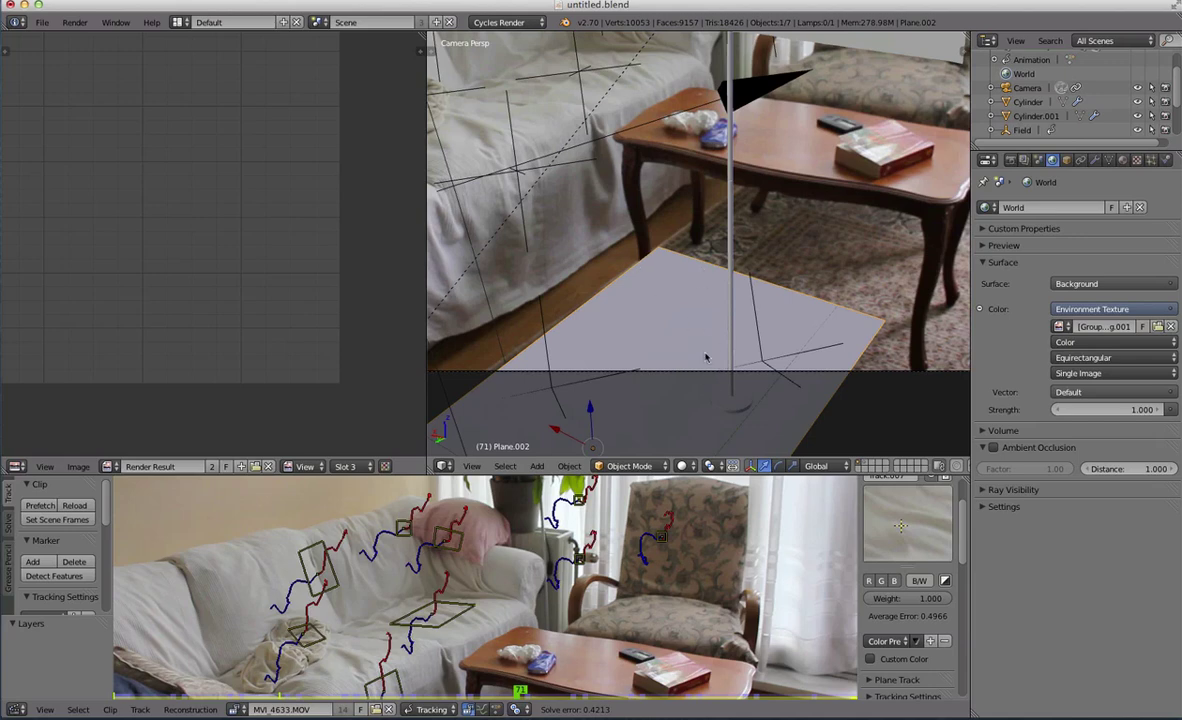
{"action": "middle_click_drag", "start_coordinate": [686, 384], "coordinate": [716, 317], "text": "shift"}
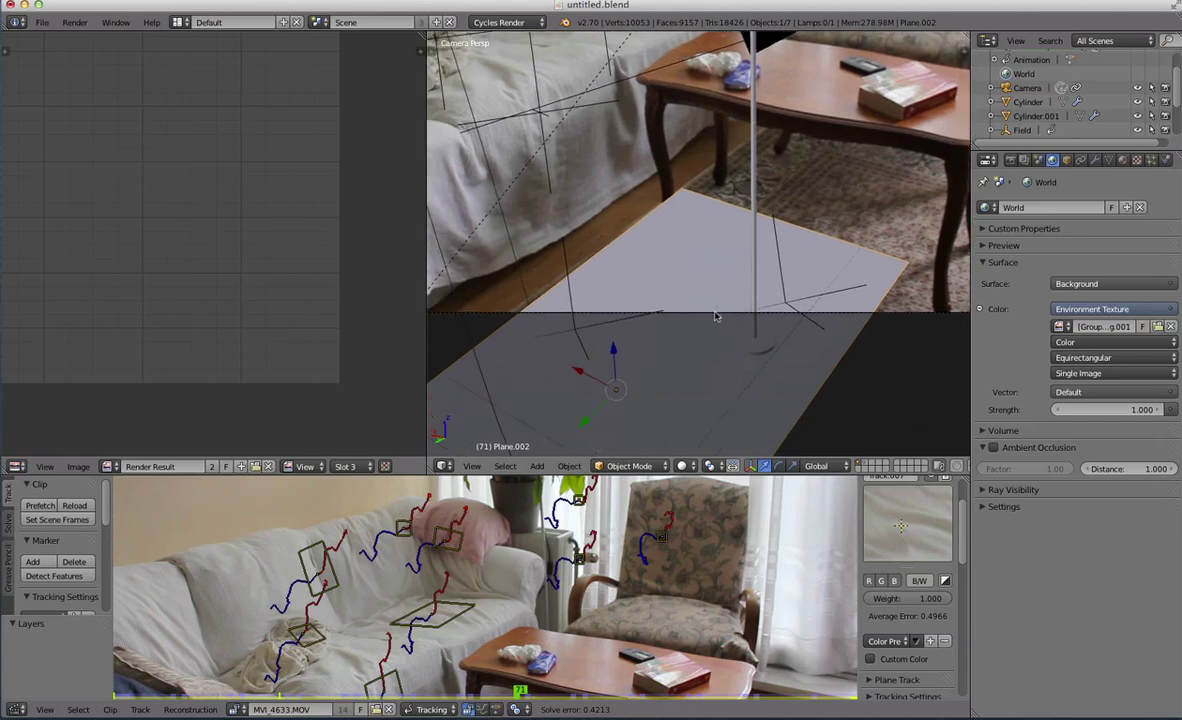
{"action": "scroll", "coordinate": [647, 192], "scroll_direction": "down", "scroll_amount": 2}
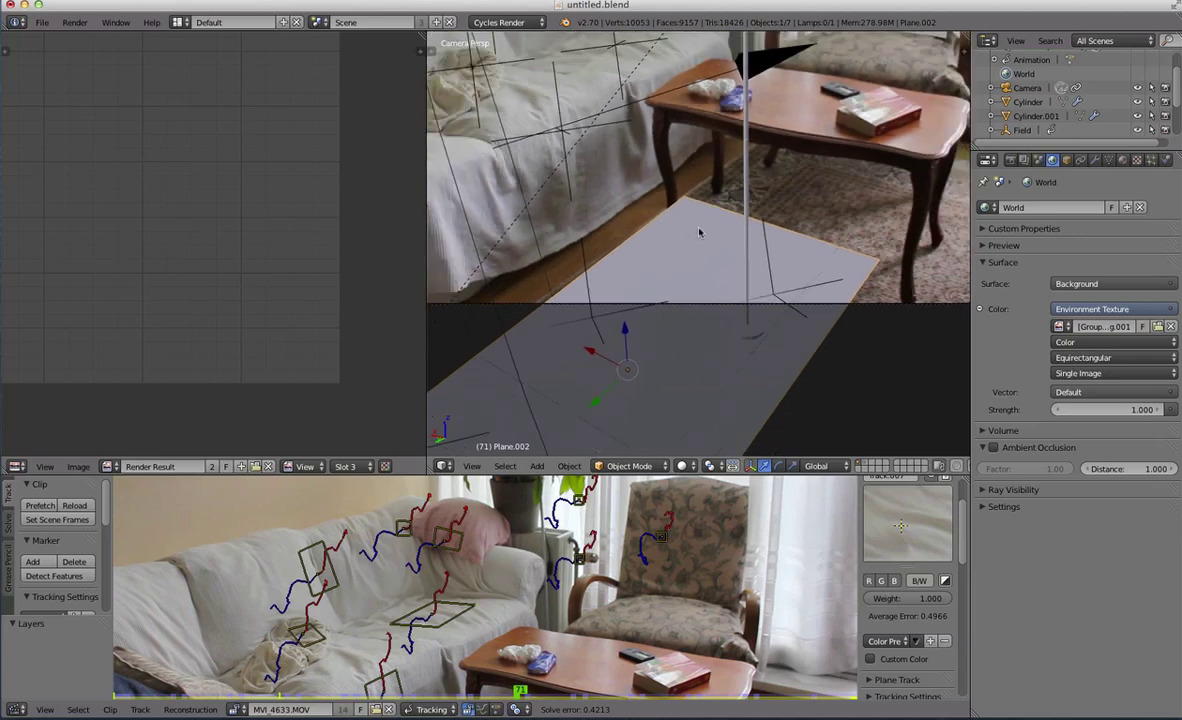
{"action": "middle_click_drag", "start_coordinate": [699, 229], "coordinate": [680, 328], "text": "shift"}
{"action": "scroll", "coordinate": [733, 314], "scroll_direction": "down", "scroll_amount": 2}
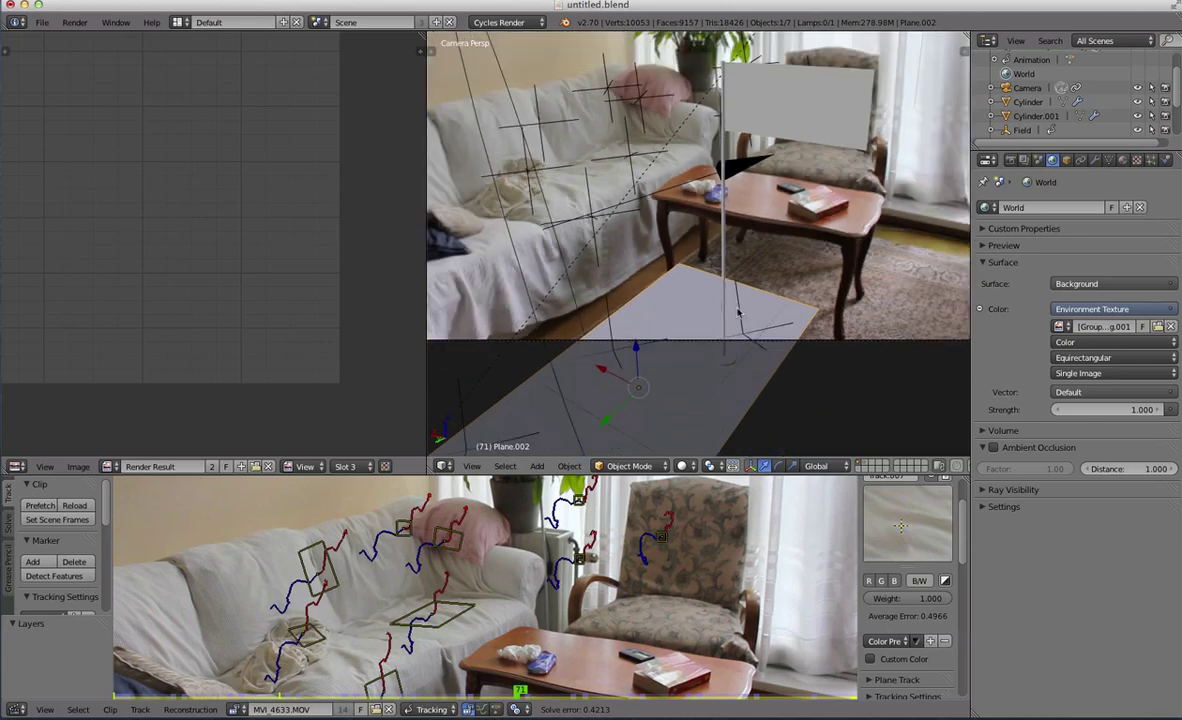
{"action": "scroll", "coordinate": [760, 316], "scroll_direction": "up", "scroll_amount": 2}
{"action": "scroll", "coordinate": [766, 298], "scroll_direction": "down", "scroll_amount": 2}
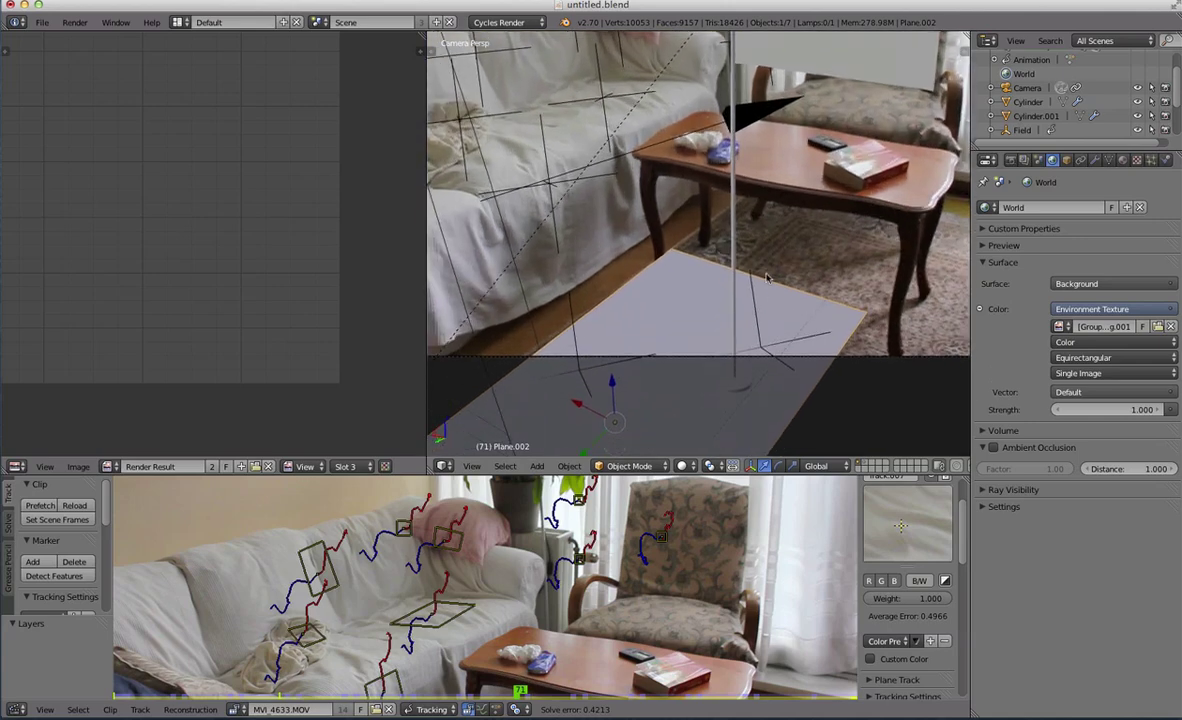
{"action": "scroll", "coordinate": [760, 296], "scroll_direction": "up", "scroll_amount": 2}
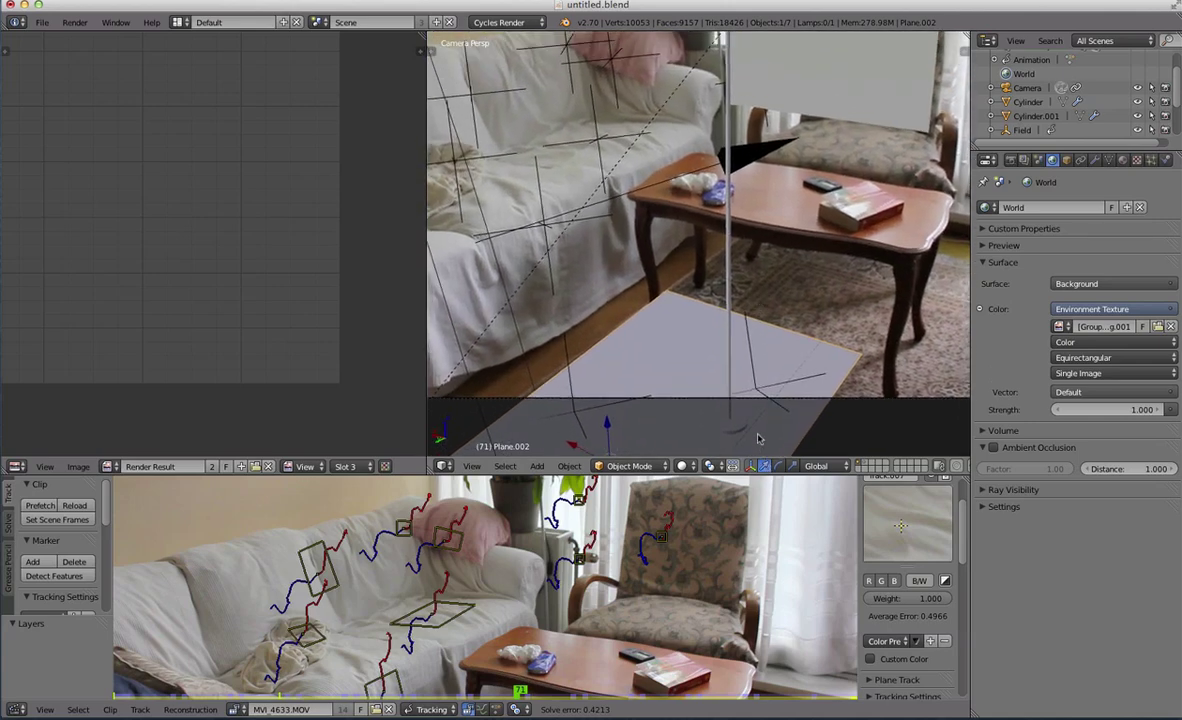
{"action": "scroll", "coordinate": [808, 340], "scroll_direction": "down", "scroll_amount": 2}
{"action": "scroll", "coordinate": [700, 400], "scroll_direction": "up", "scroll_amount": 2}
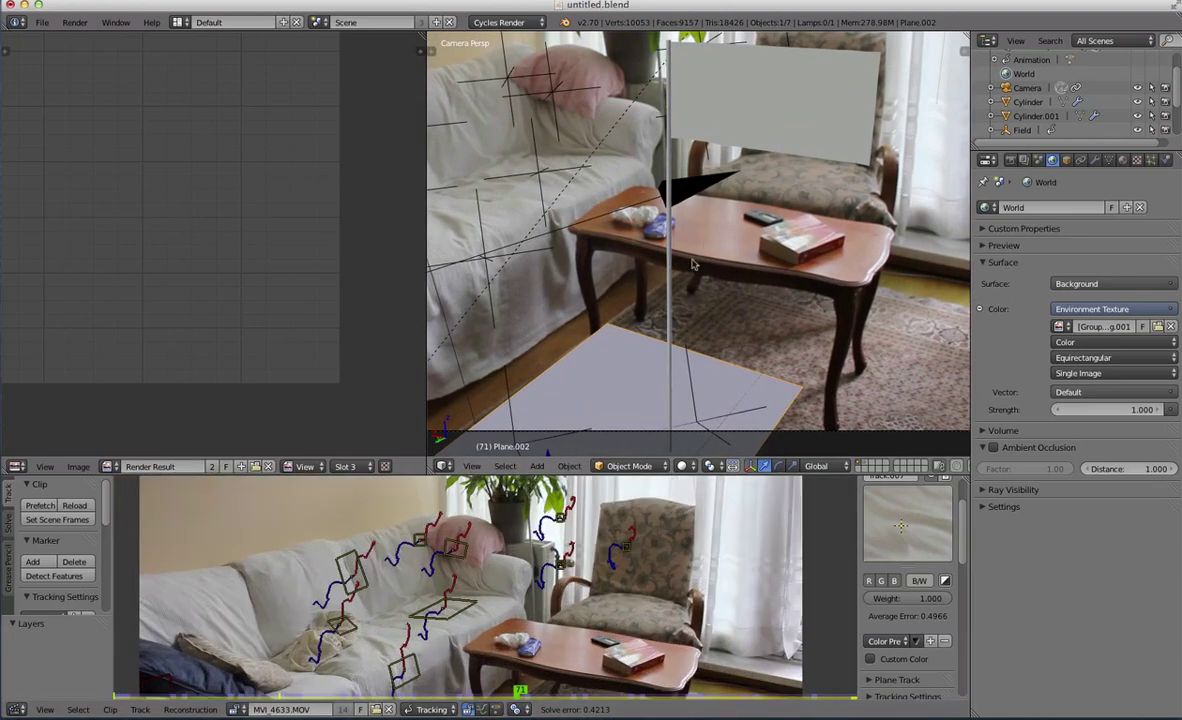
{"action": "scroll", "coordinate": [724, 262], "scroll_direction": "up", "scroll_amount": 1}
{"action": "scroll", "coordinate": [724, 262], "scroll_direction": "down", "scroll_amount": 1}
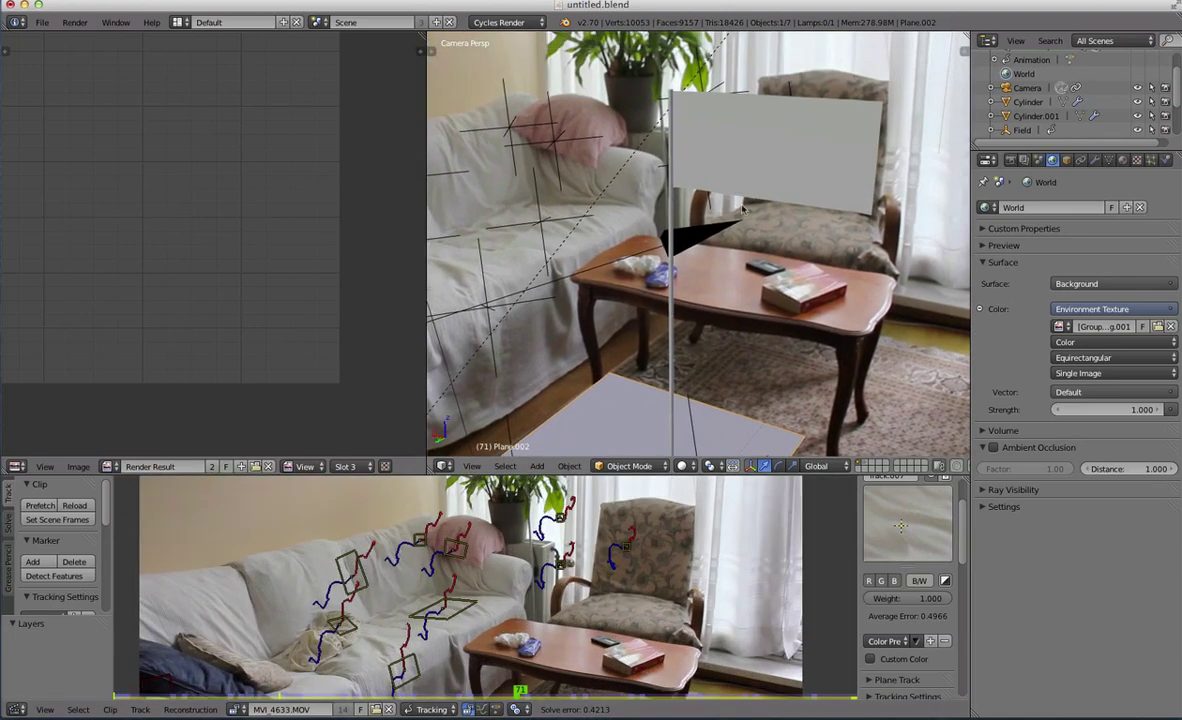
{"action": "scroll", "coordinate": [698, 243], "scroll_direction": "down", "scroll_amount": 3}
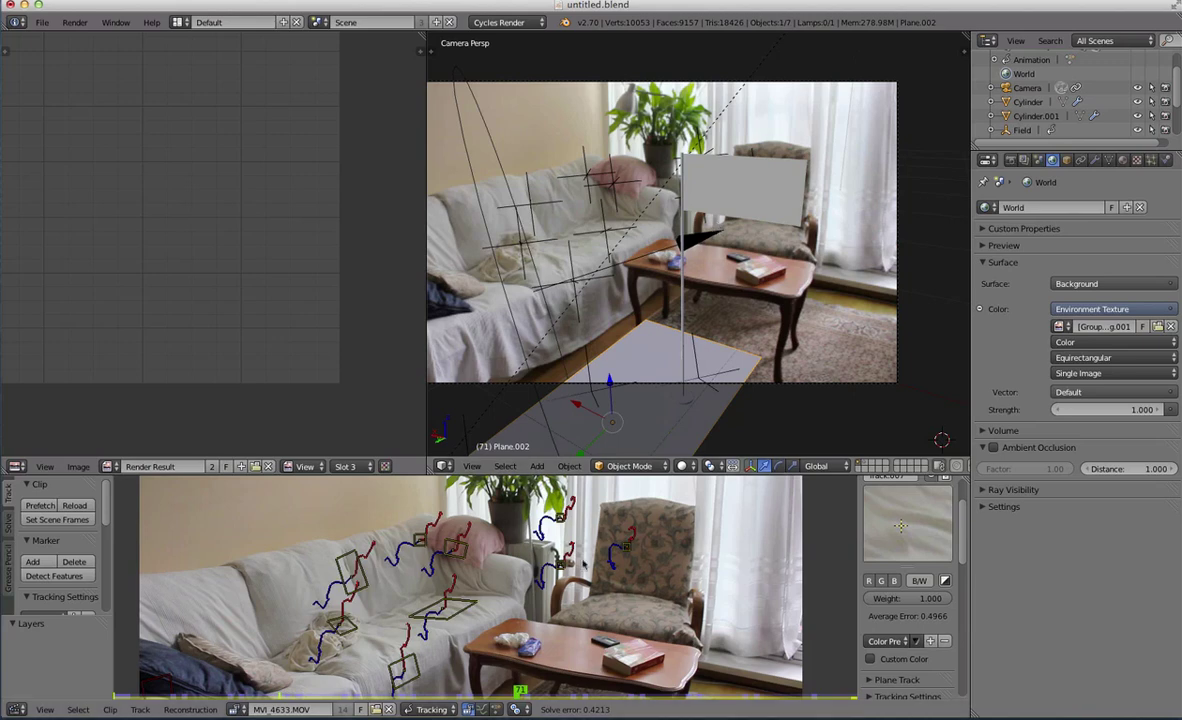
Enlarge the clip editor and examine the clip's lens focal length and distortion settings and its tracking markers.
{"action": "key", "text": "ctrl+Up"}
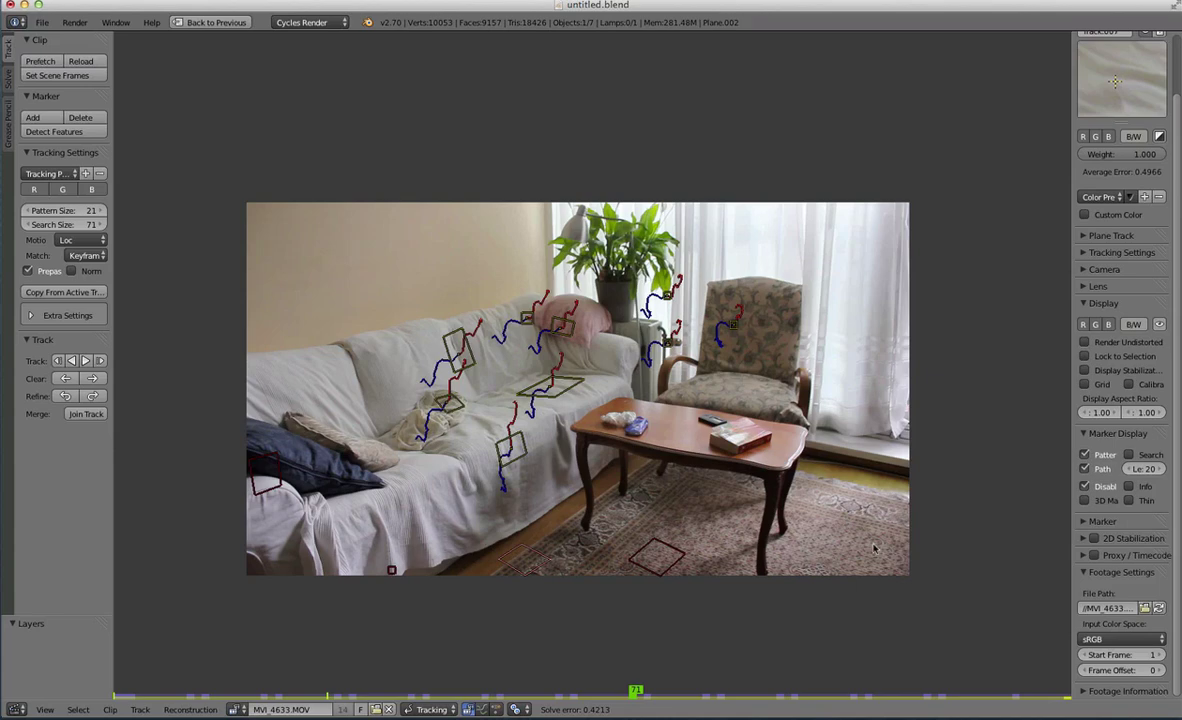
{"action": "left_click", "coordinate": [1097, 287]}
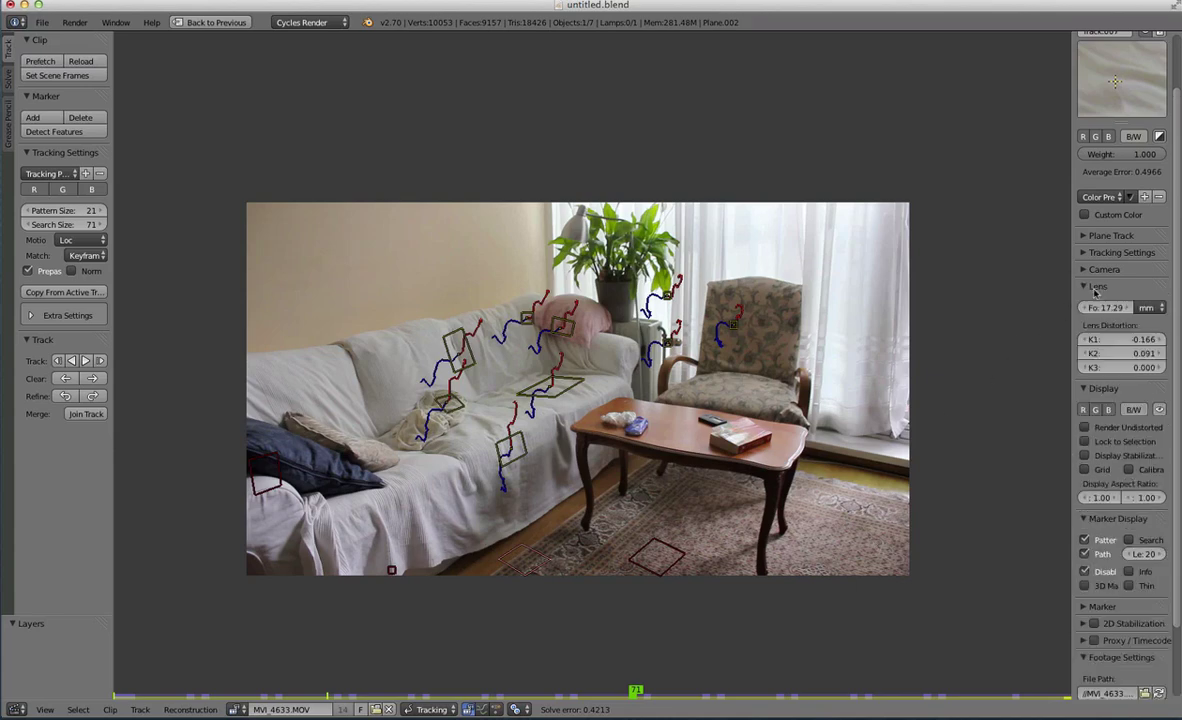
{"action": "left_click", "coordinate": [1130, 287]}
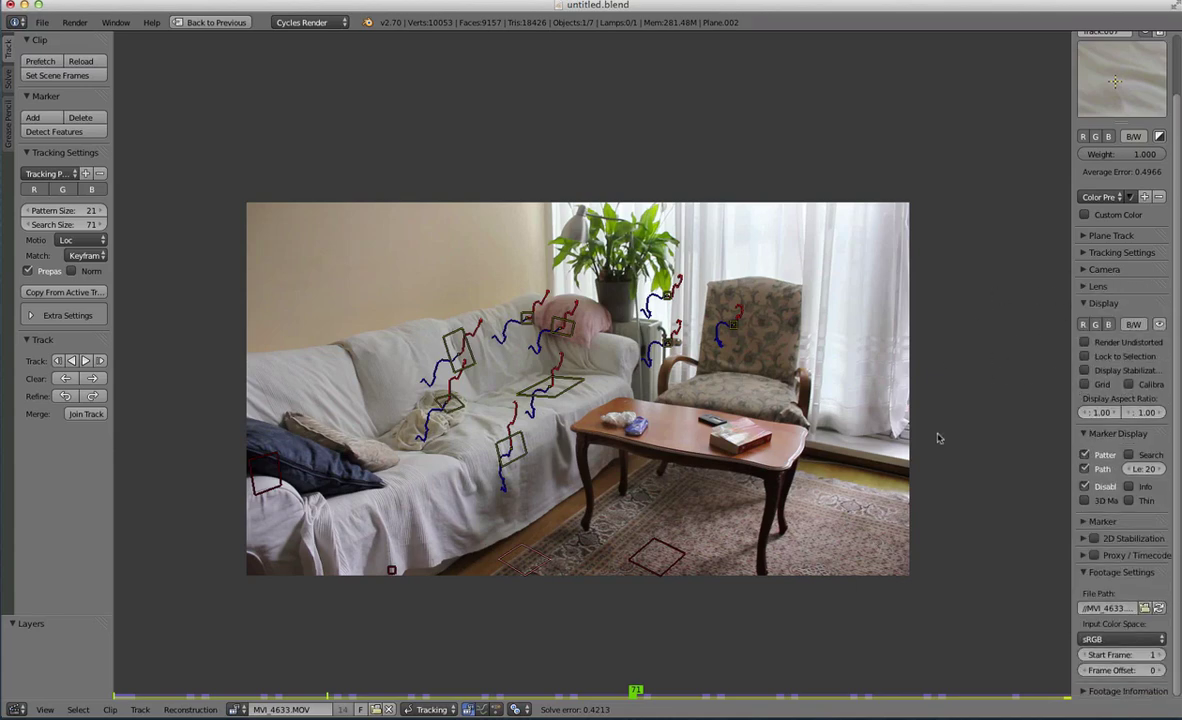
{"action": "scroll", "coordinate": [562, 486], "scroll_direction": "up", "scroll_amount": 2}
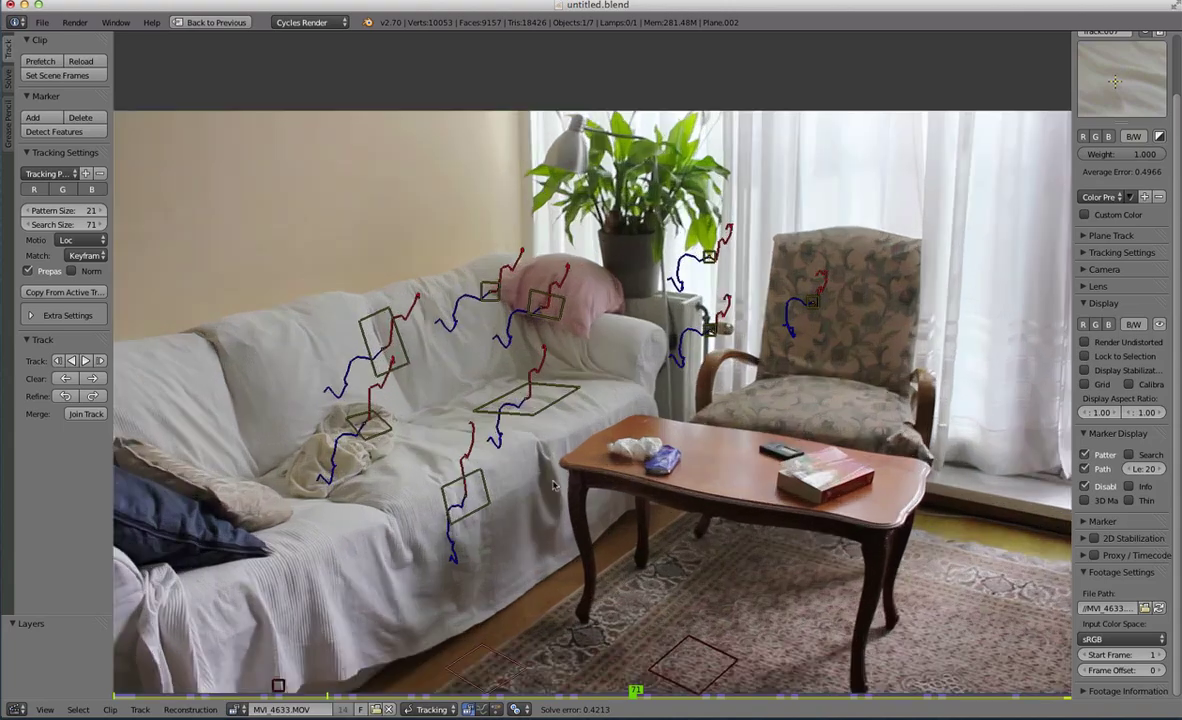
{"action": "scroll", "coordinate": [516, 451], "scroll_direction": "down", "scroll_amount": 1}
{"action": "scroll", "coordinate": [531, 438], "scroll_direction": "down", "scroll_amount": 1}
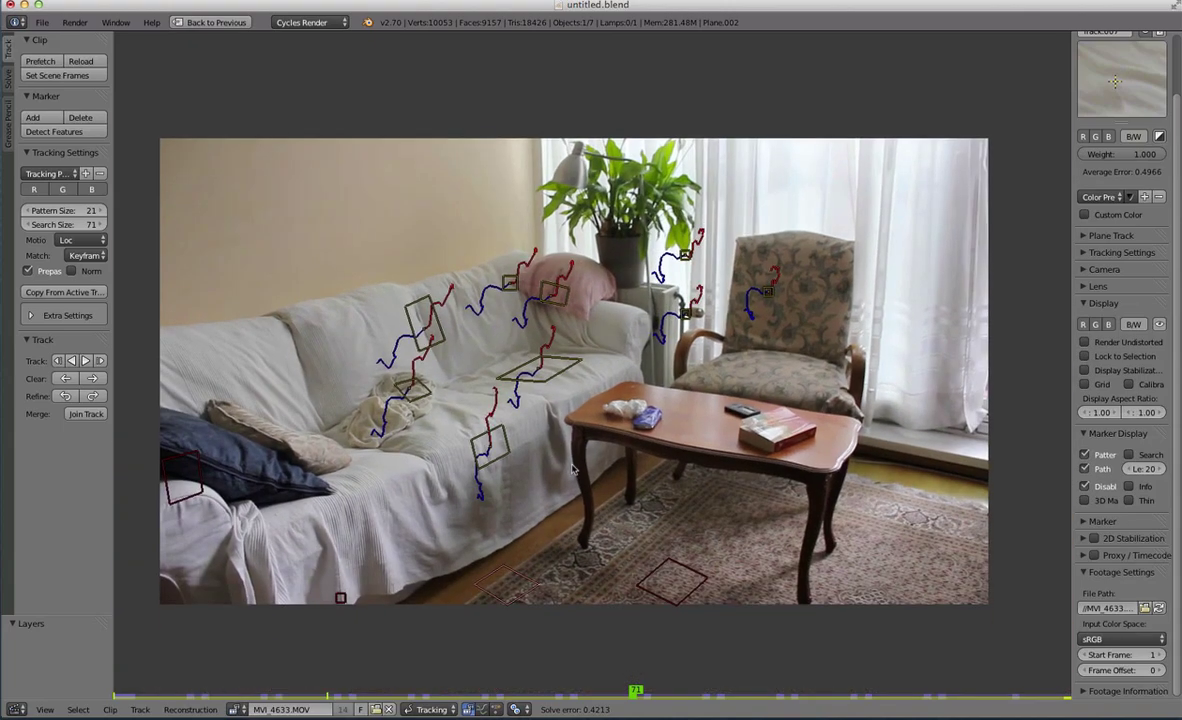
{"action": "scroll", "coordinate": [573, 474], "scroll_direction": "up", "scroll_amount": 1}
{"action": "scroll", "coordinate": [531, 438], "scroll_direction": "down", "scroll_amount": 1}
Play the living-room footage from the start to frame 41 and deselect all tracking markers.
{"action": "key", "text": "shift+Left"}
{"action": "key", "text": "alt+a"}
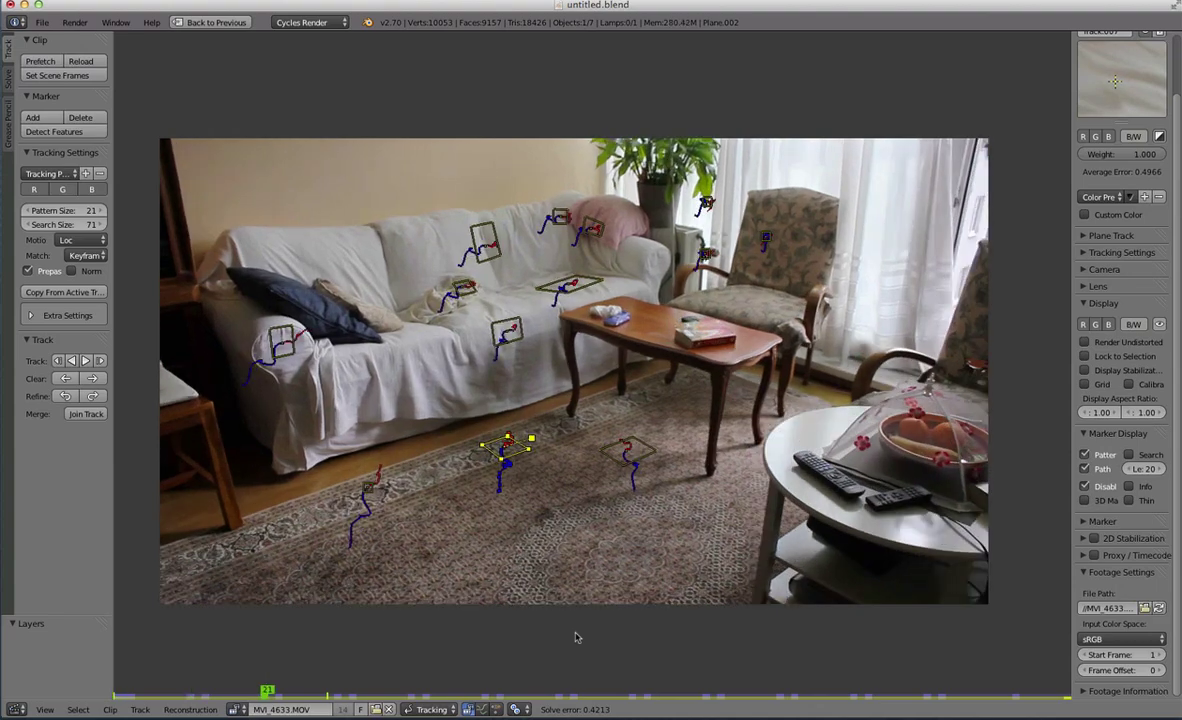
{"action": "key", "text": "a"}
{"action": "scroll", "coordinate": [575, 637], "scroll_direction": "up", "scroll_amount": 1}
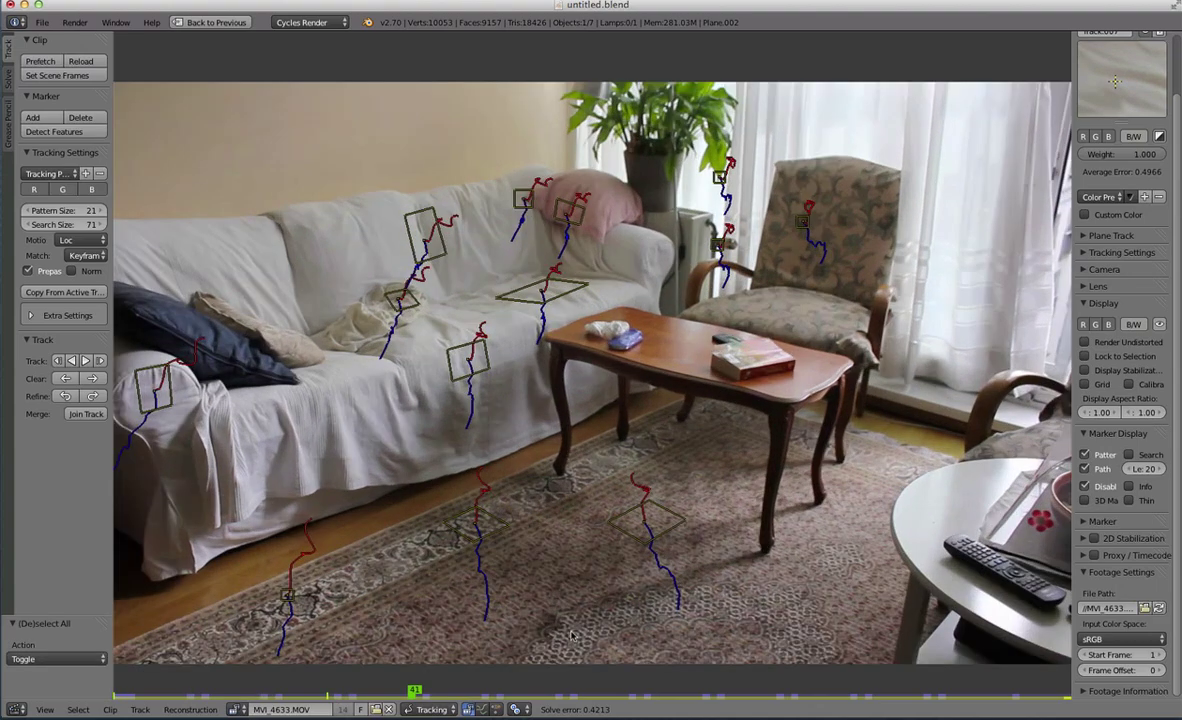
Select the tracking marker on the carpet in front of the coffee table.
{"action": "scroll", "coordinate": [565, 632], "scroll_direction": "down", "scroll_amount": 1}
{"action": "scroll", "coordinate": [565, 632], "scroll_direction": "up", "scroll_amount": 1}
{"action": "middle_click_drag", "start_coordinate": [565, 632], "coordinate": [567, 606]}
{"action": "scroll", "coordinate": [567, 604], "scroll_direction": "down", "scroll_amount": 1}
{"action": "scroll", "coordinate": [567, 604], "scroll_direction": "up", "scroll_amount": 1}
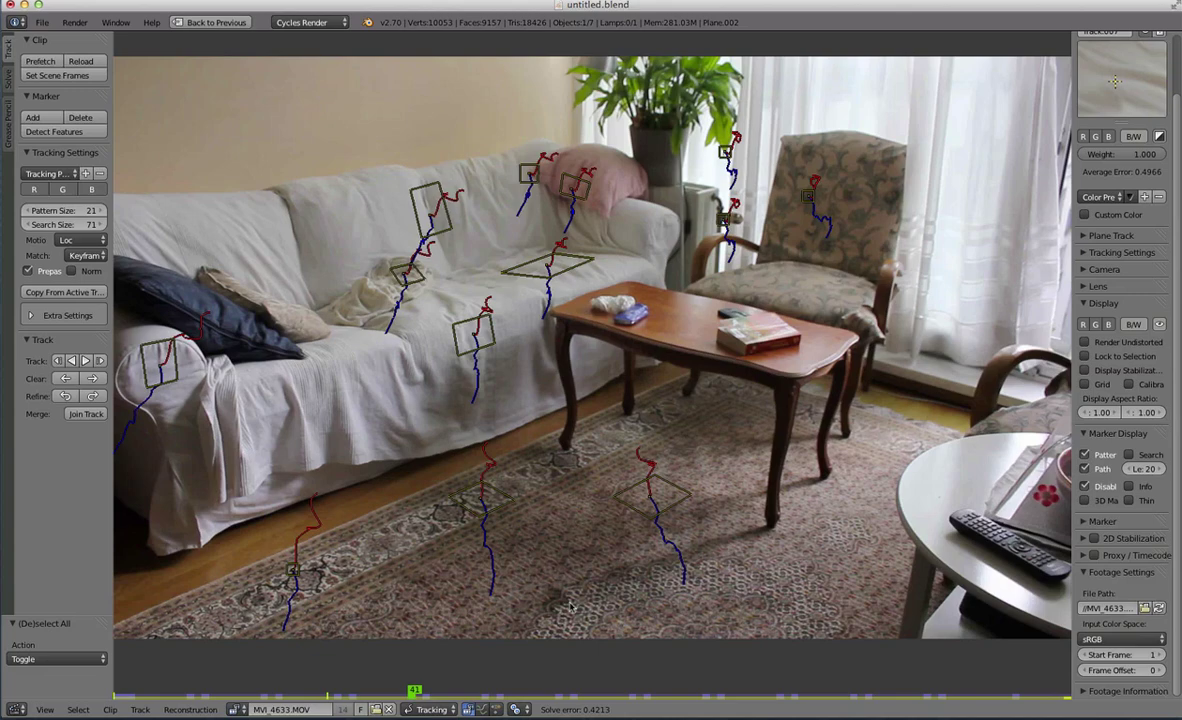
{"action": "scroll", "coordinate": [572, 606], "scroll_direction": "down", "scroll_amount": 1}
{"action": "scroll", "coordinate": [572, 606], "scroll_direction": "up", "scroll_amount": 1}
{"action": "right_click", "coordinate": [620, 505]}
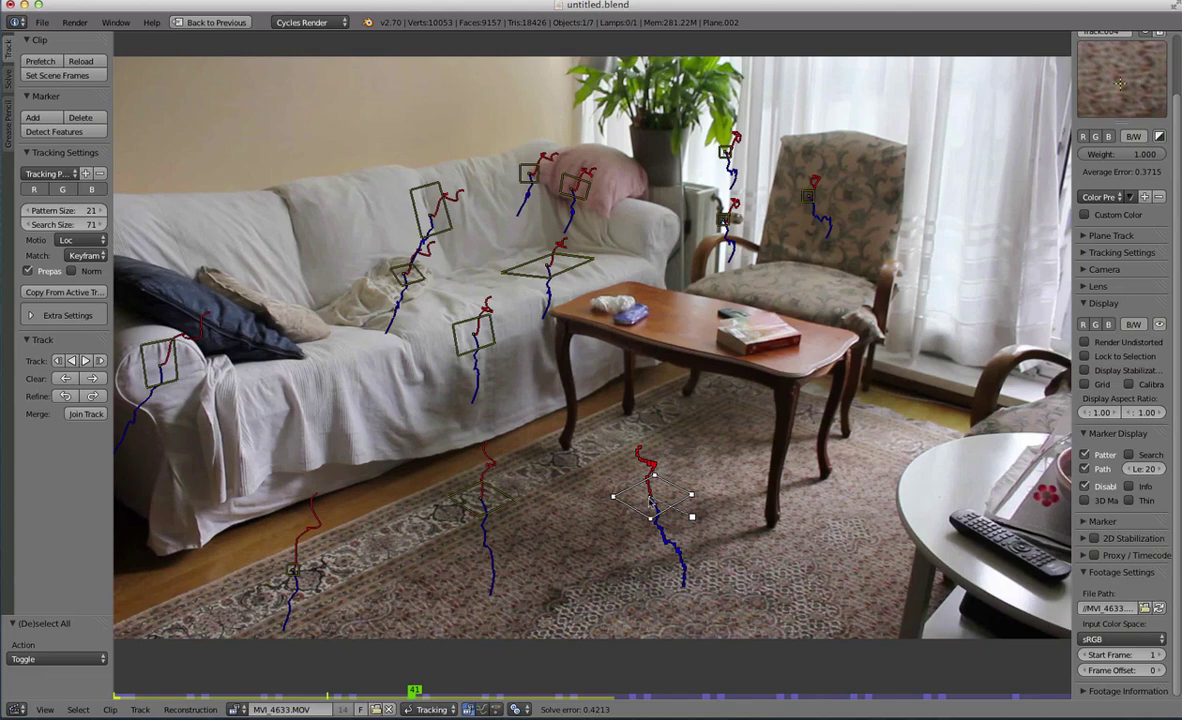
Restore the split layout and examine the carpet marker's reconstructed point beside the flagpole base in the camera view.
{"action": "key", "text": "ctrl+Up"}
{"action": "scroll", "coordinate": [598, 378], "scroll_direction": "up", "scroll_amount": 4}
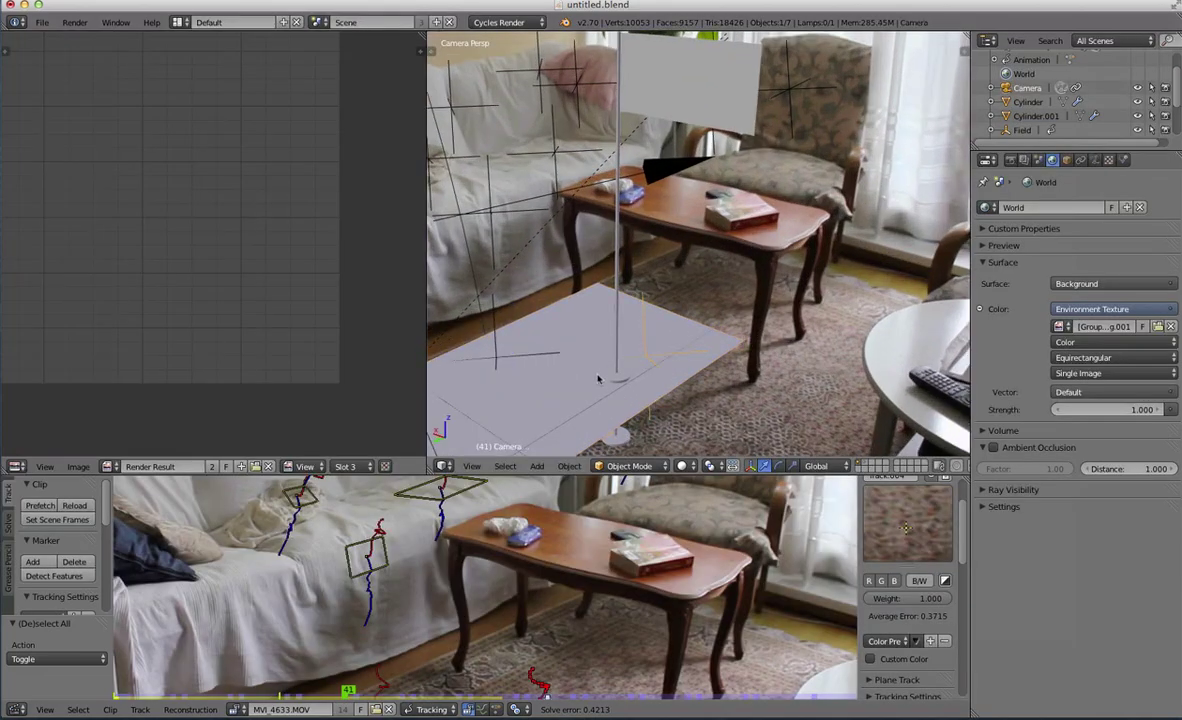
{"action": "scroll", "coordinate": [645, 355], "scroll_direction": "up", "scroll_amount": 3}
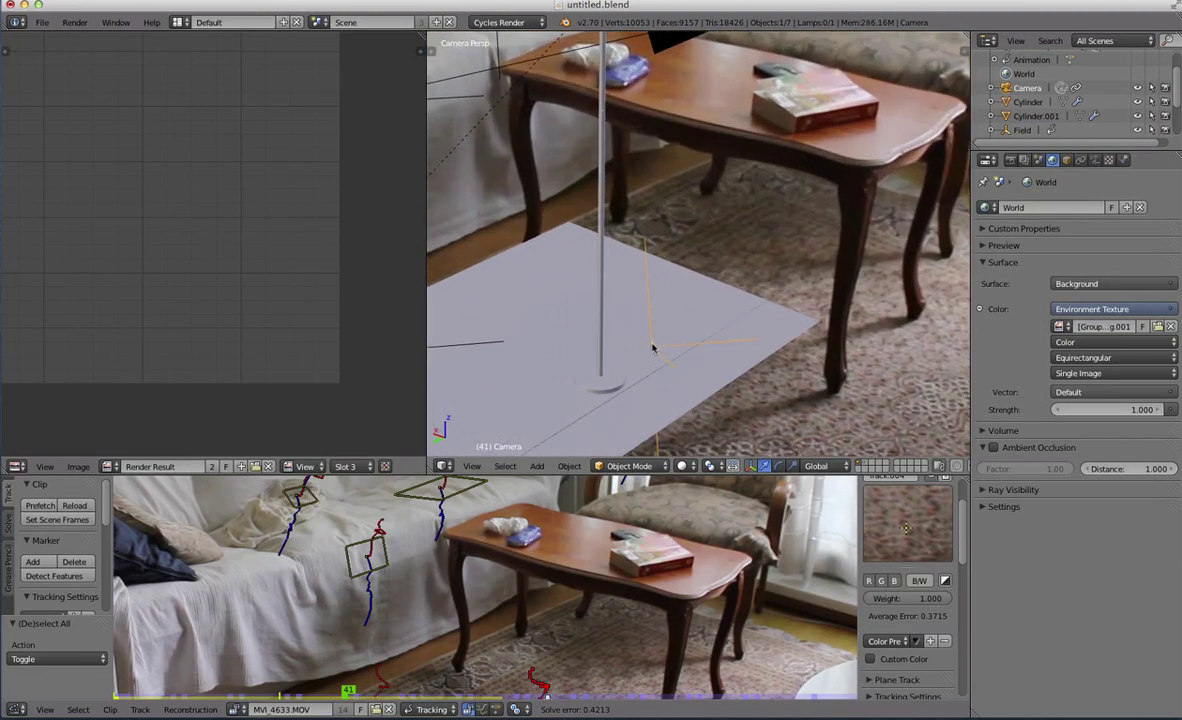
{"action": "scroll", "coordinate": [648, 340], "scroll_direction": "down", "scroll_amount": 4}
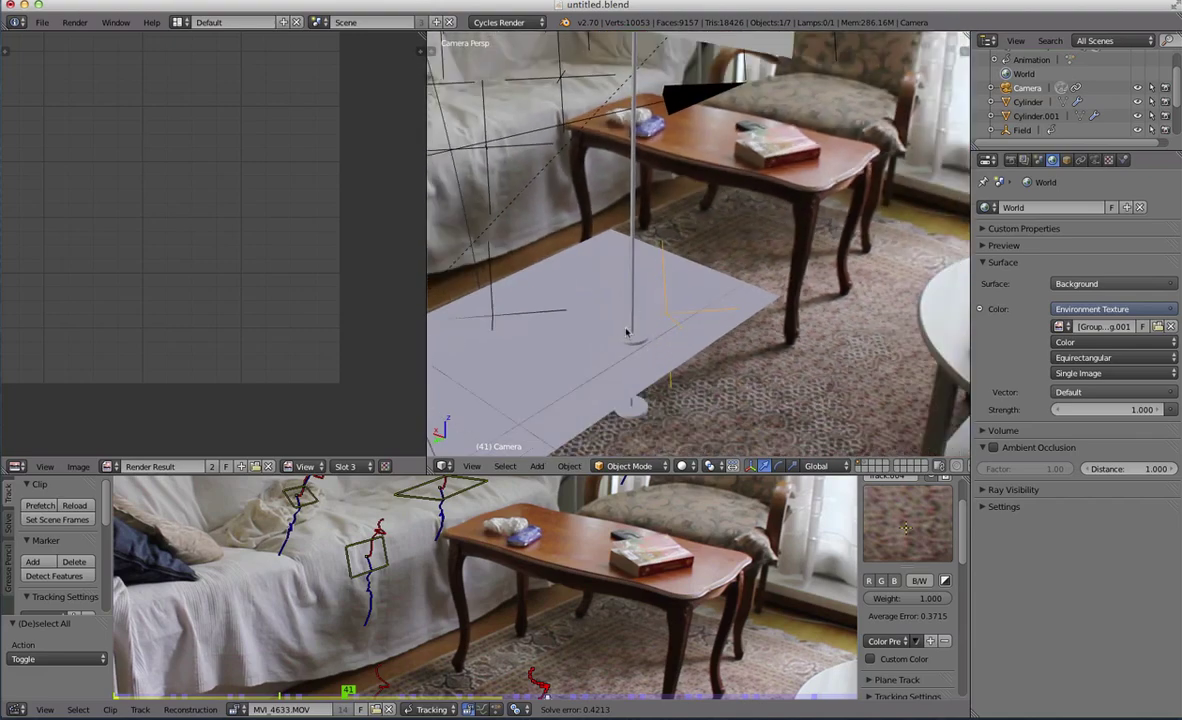
{"action": "middle_click_drag", "start_coordinate": [626, 332], "coordinate": [694, 377]}
{"action": "key", "text": "KP_0"}
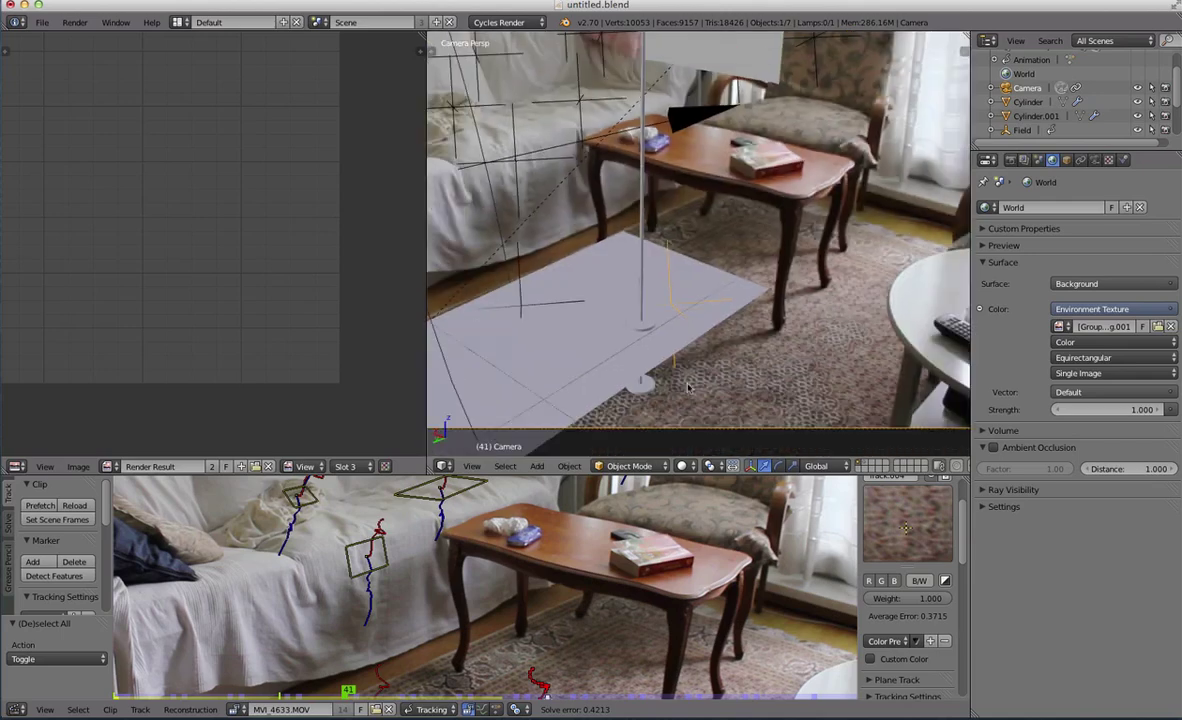
{"action": "scroll", "coordinate": [688, 388], "scroll_direction": "down", "scroll_amount": 3}
{"action": "scroll", "coordinate": [760, 360], "scroll_direction": "right", "scroll_amount": 5}
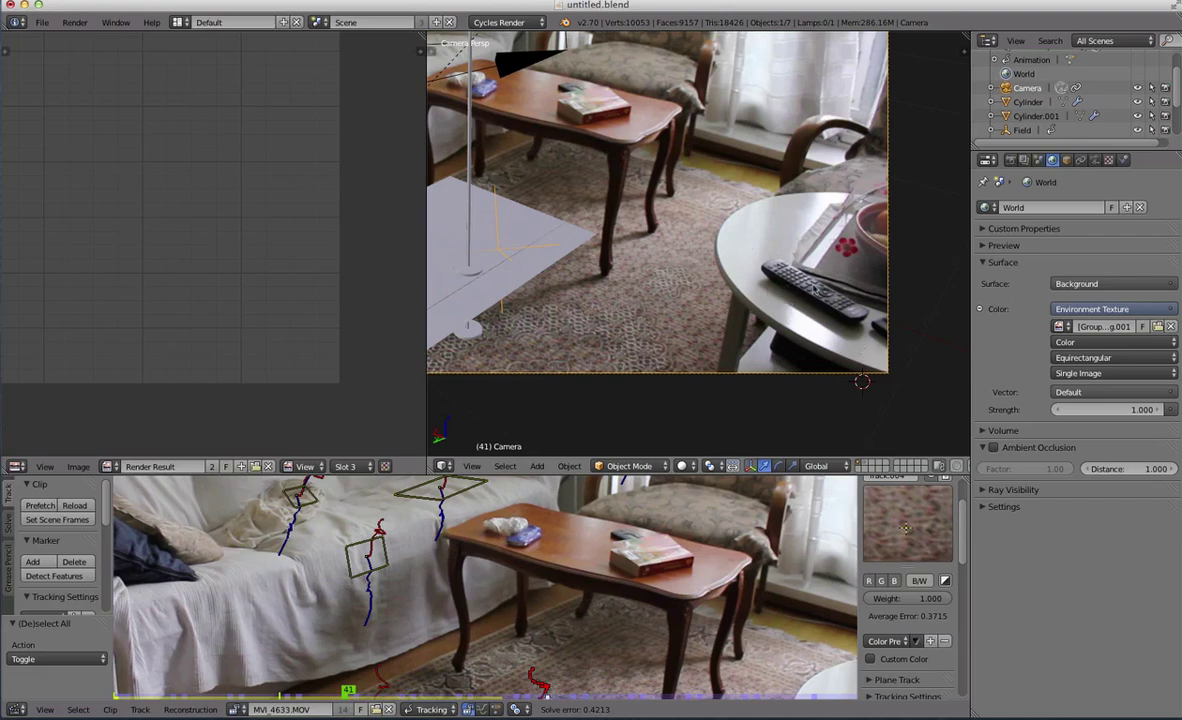
{"action": "middle_click_drag", "start_coordinate": [815, 287], "coordinate": [600, 300]}
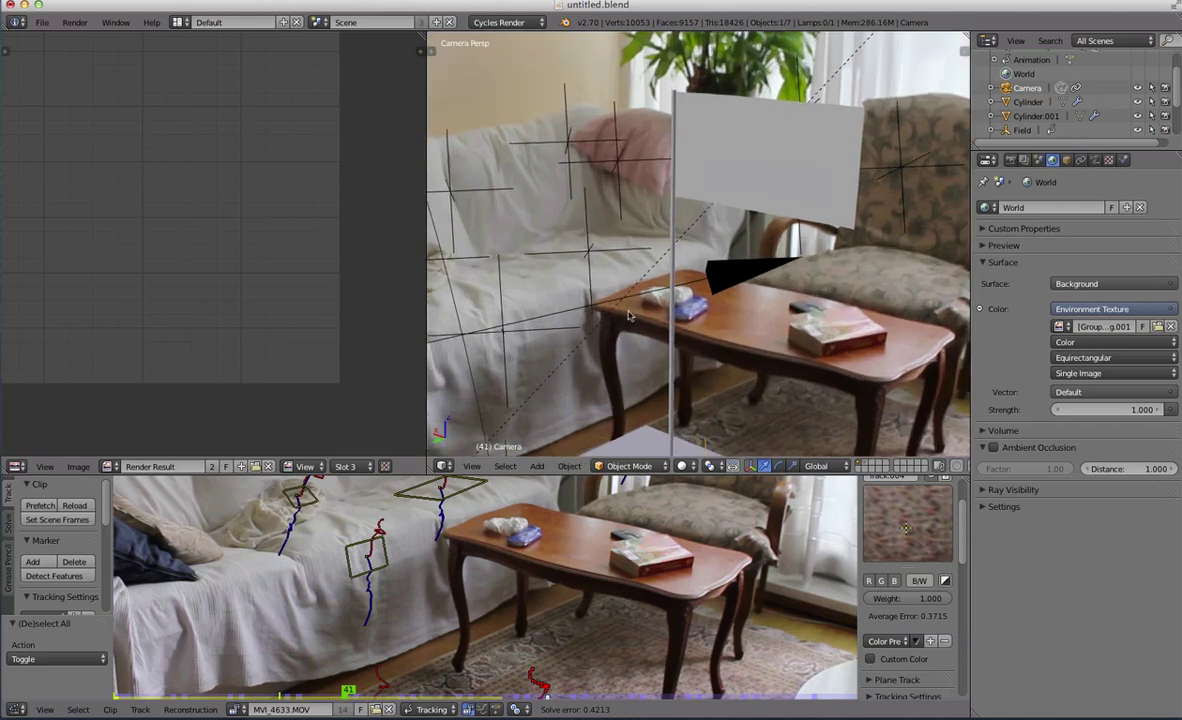
{"action": "scroll", "coordinate": [430, 575], "scroll_direction": "down", "scroll_amount": 5}
{"action": "scroll", "coordinate": [430, 575], "scroll_direction": "up", "scroll_amount": 1}
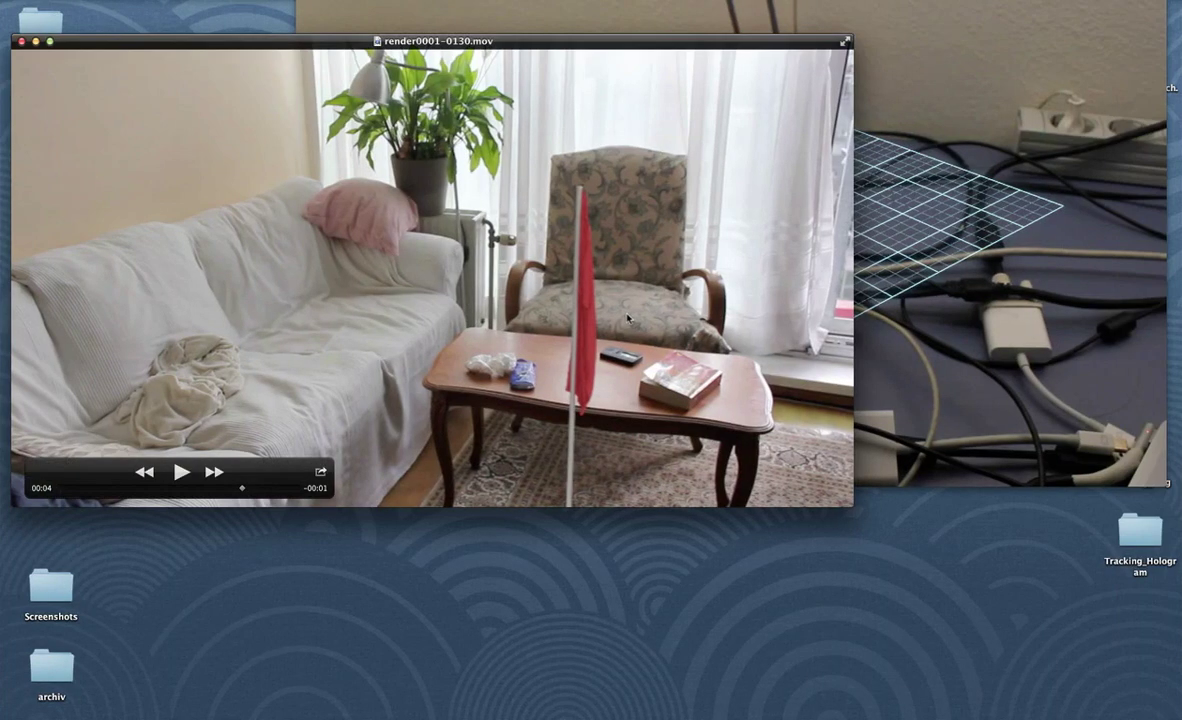
Switch to the video player and play the flag render render0001-0130.mov beside the hologram video, shrinking and moving its window aside.
{"action": "key", "text": "space"}
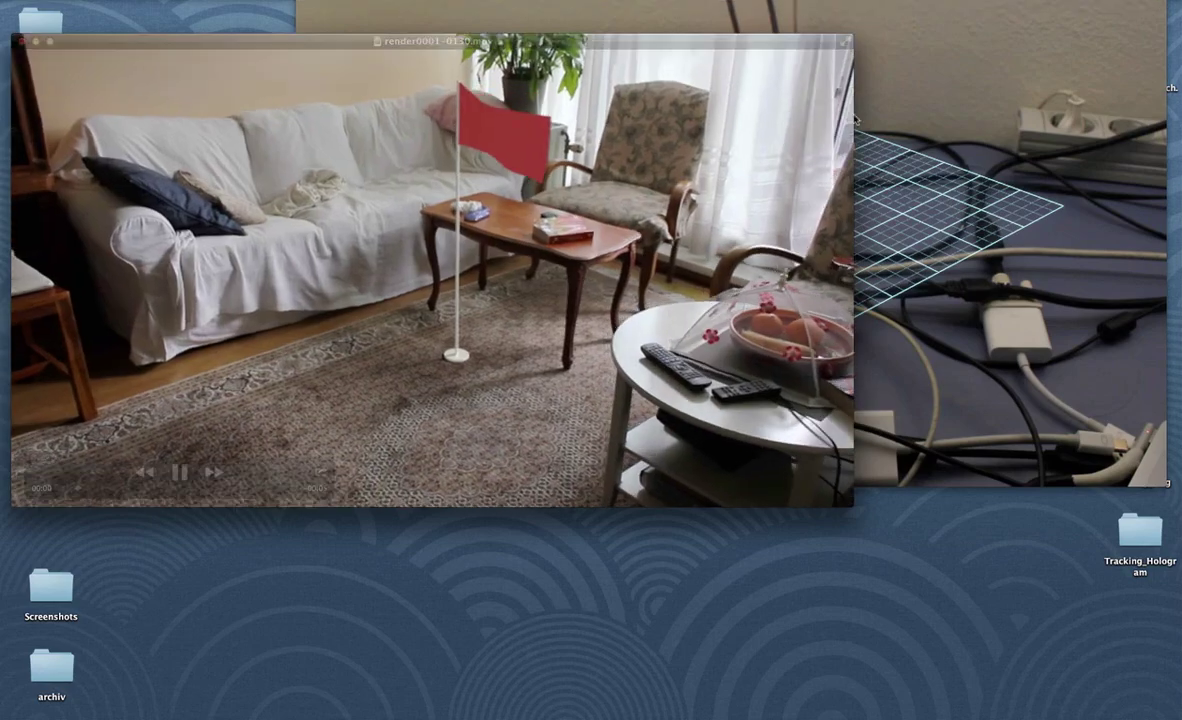
{"action": "left_click", "coordinate": [855, 118]}
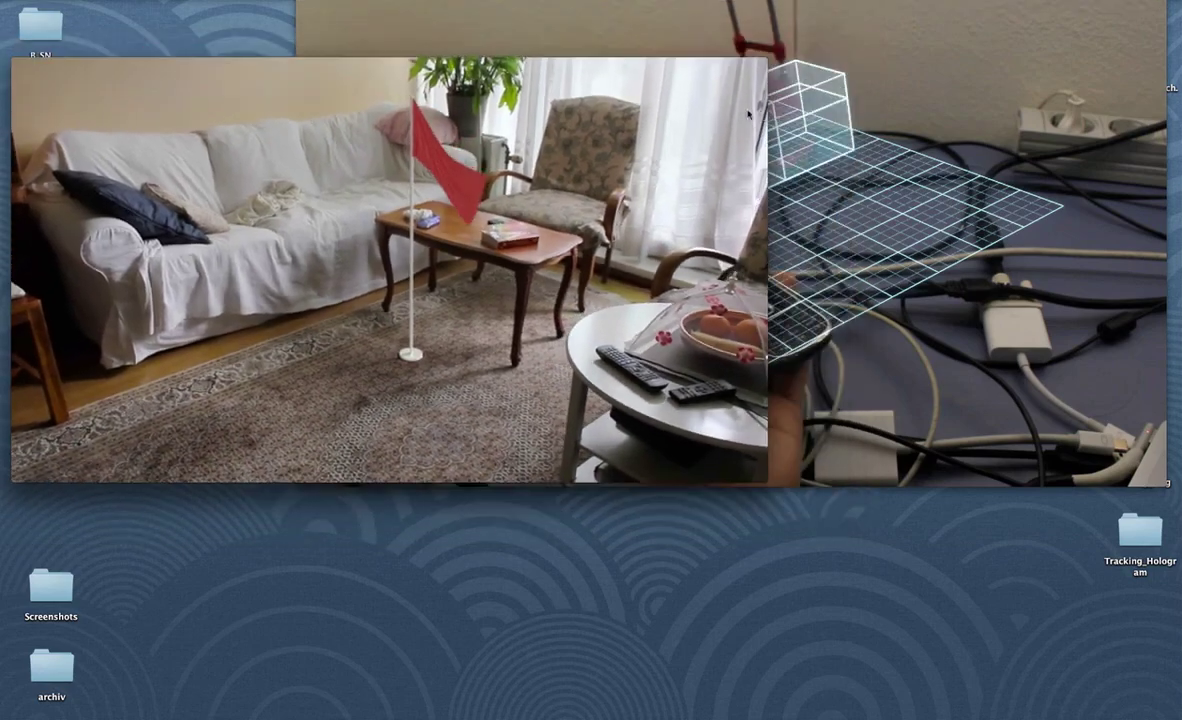
{"action": "key", "text": "space"}
{"action": "left_click_drag", "start_coordinate": [297, 187], "coordinate": [399, 168]}
{"action": "left_click", "coordinate": [375, 175]}
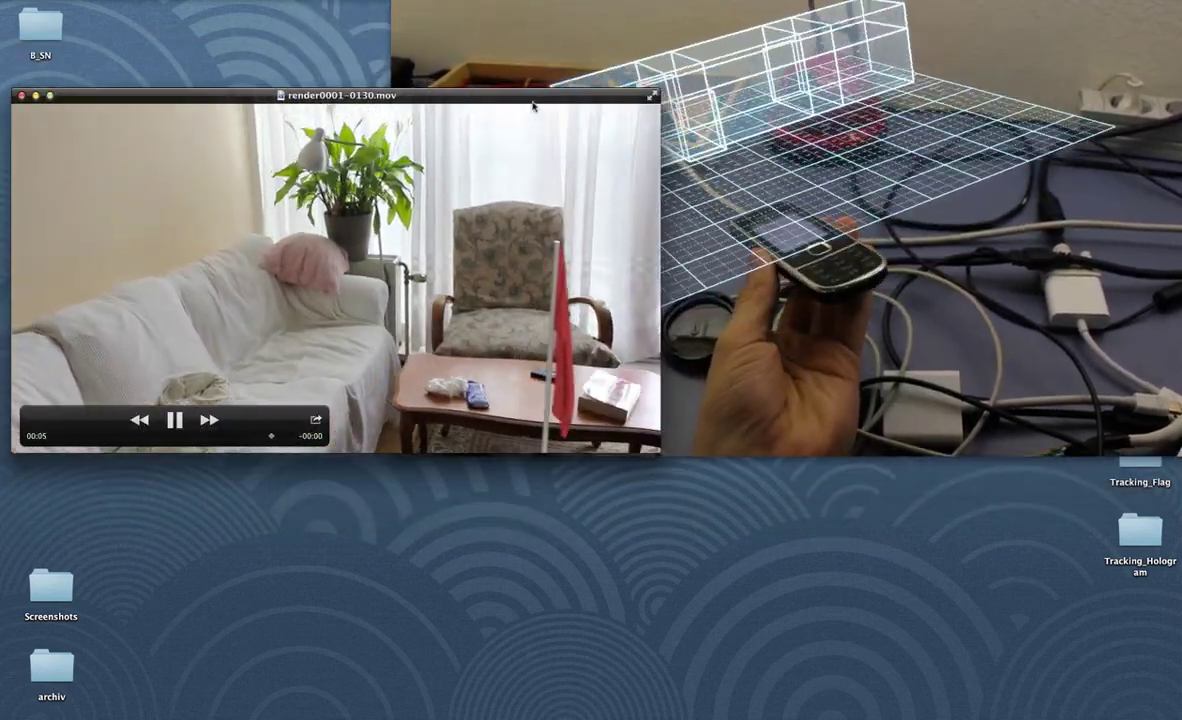
{"action": "left_click_drag", "start_coordinate": [527, 100], "coordinate": [391, 66]}
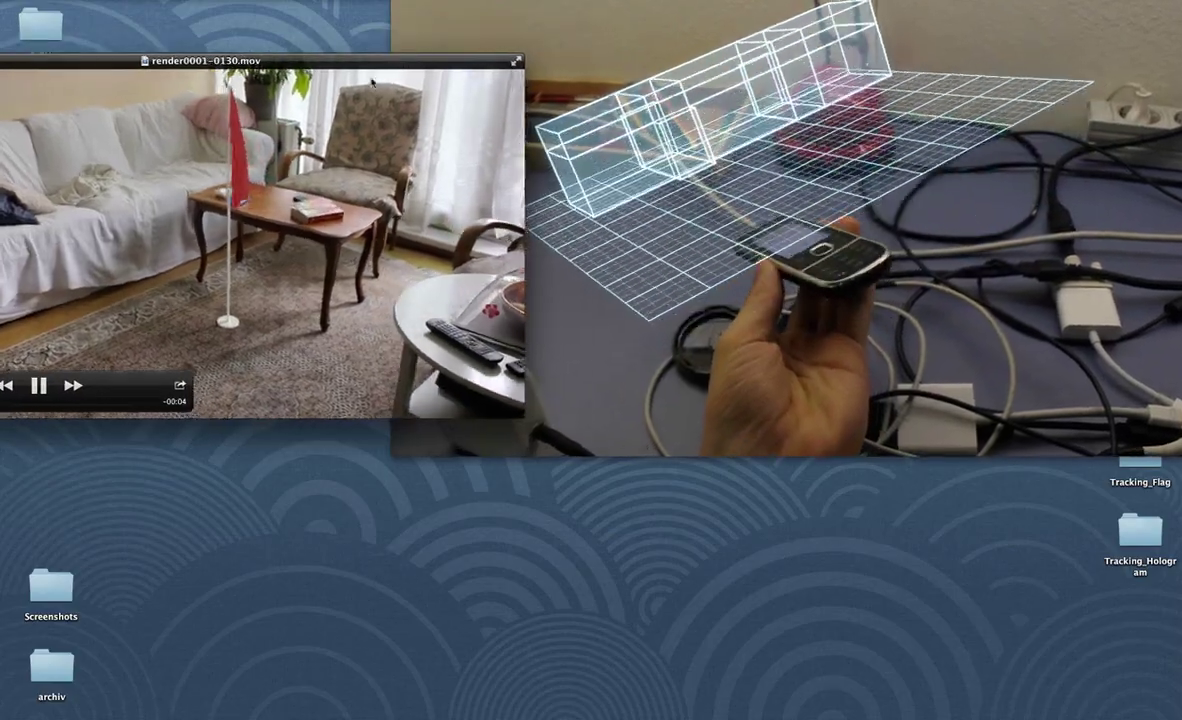